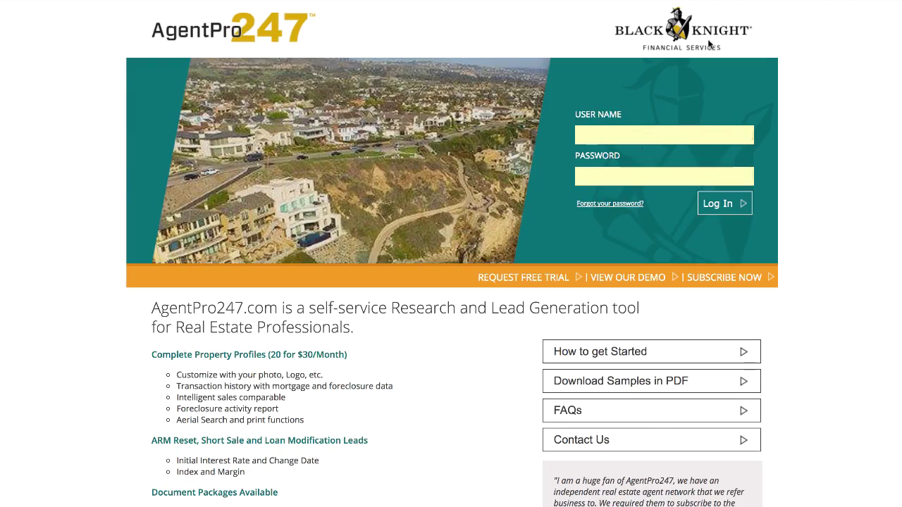
Log in to AgentPro247 to open the Kent County property search map.
left_click(728, 206)
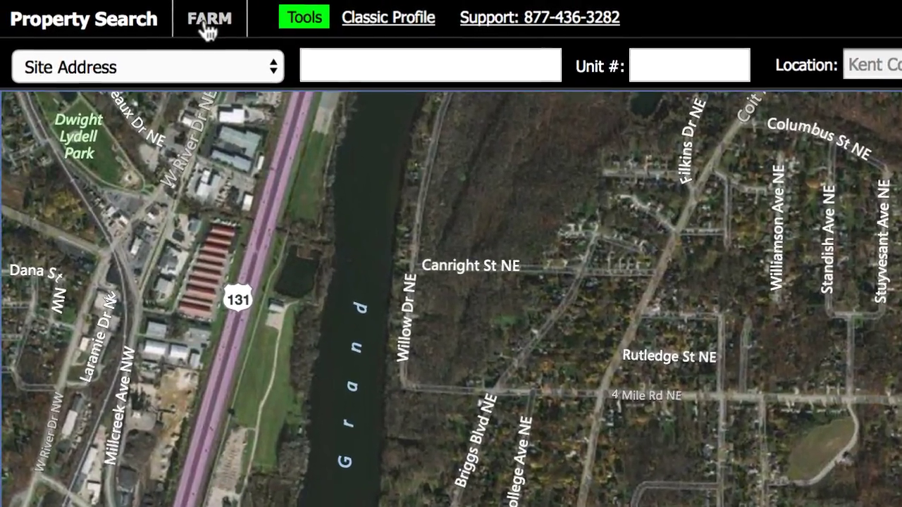
Start a FARM search and zoom the map to the Woodworth St and Columbus St parcels.
left_click(79, 9)
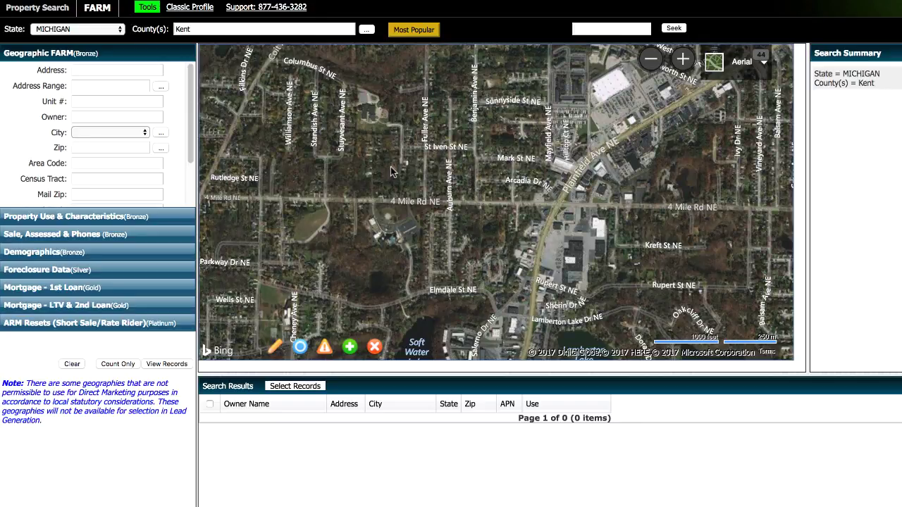
left_click_drag(392, 169, 550, 364)
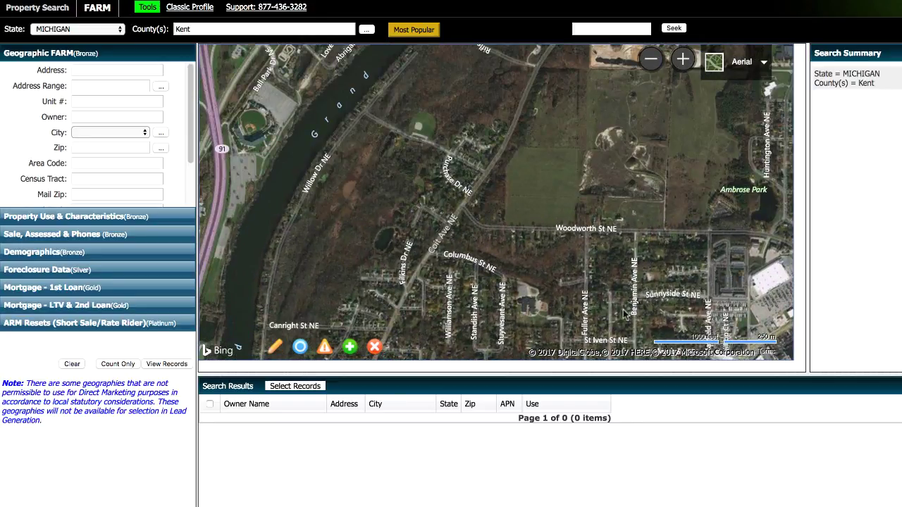
left_click_drag(627, 314, 652, 233)
left_click(714, 64)
left_click(684, 64)
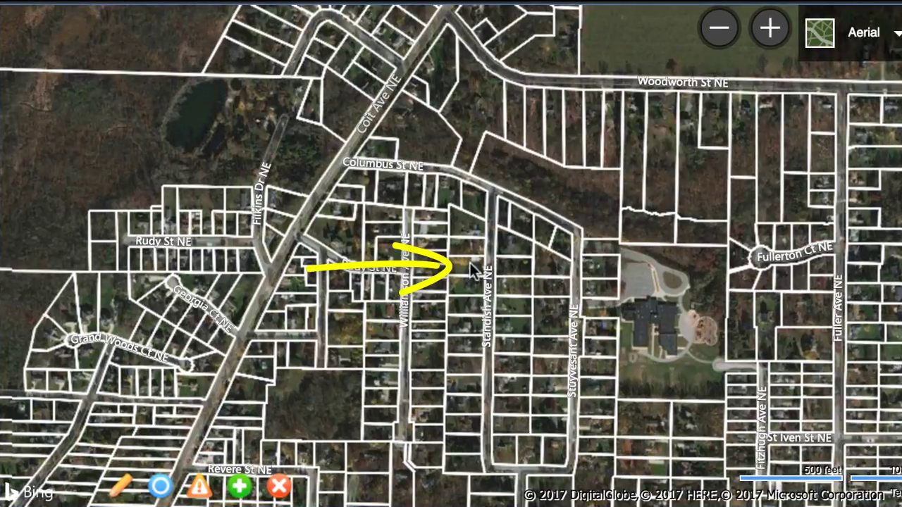
Zoom in and mark the lower lot east of Standish Ave NE as the subject property.
left_click(770, 28)
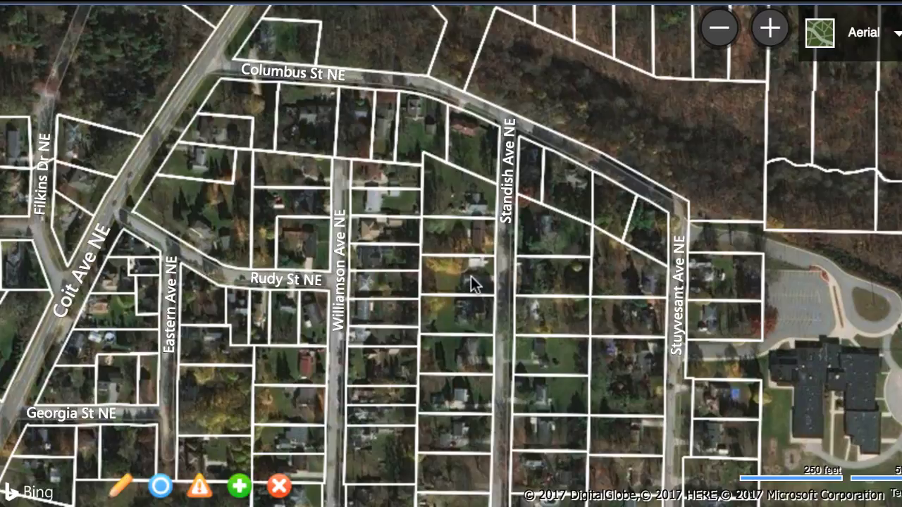
left_click(467, 238)
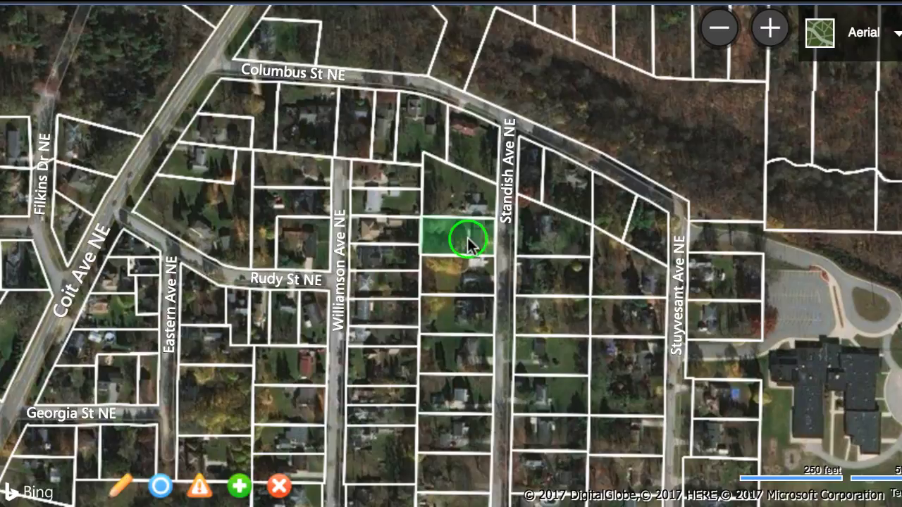
left_click(396, 259)
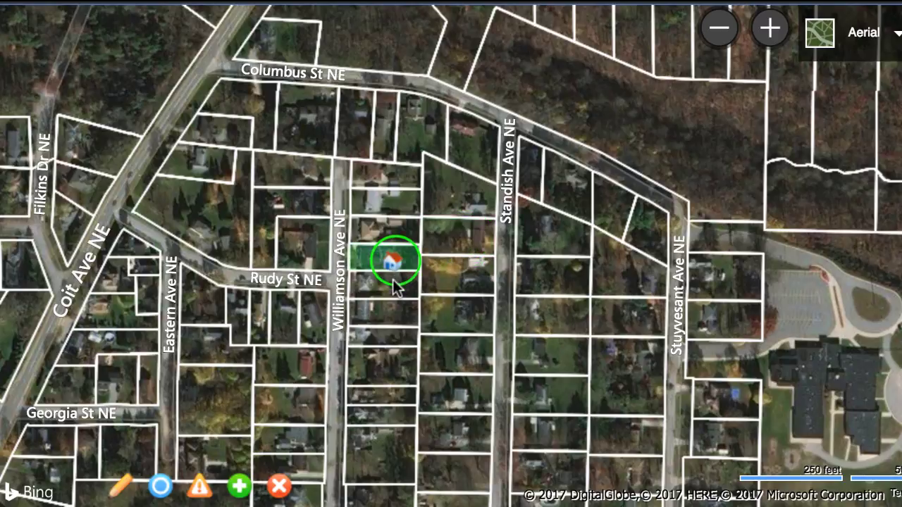
left_click(390, 282)
left_click(461, 308)
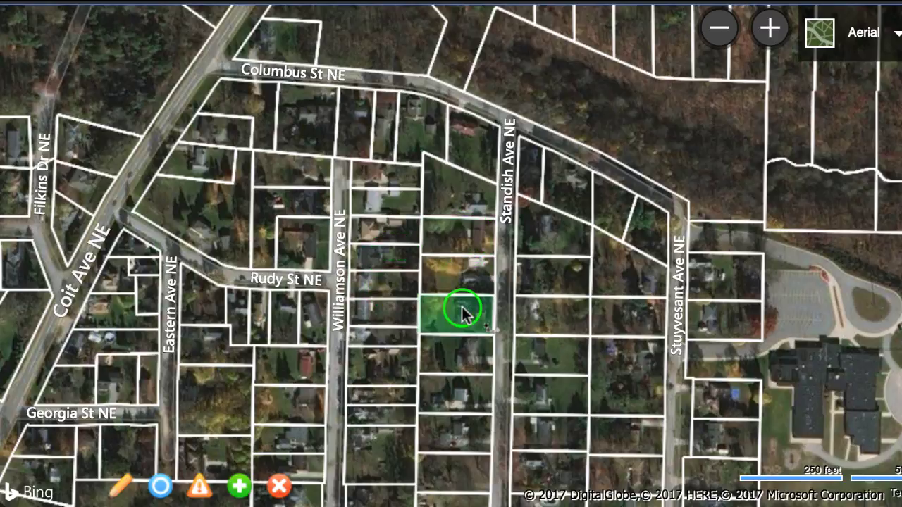
left_click(552, 274)
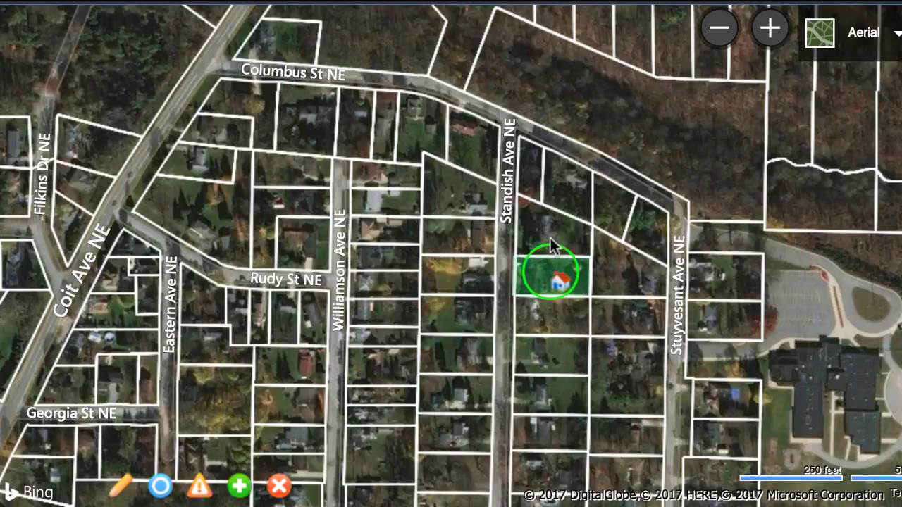
left_click(550, 236)
left_click(550, 307)
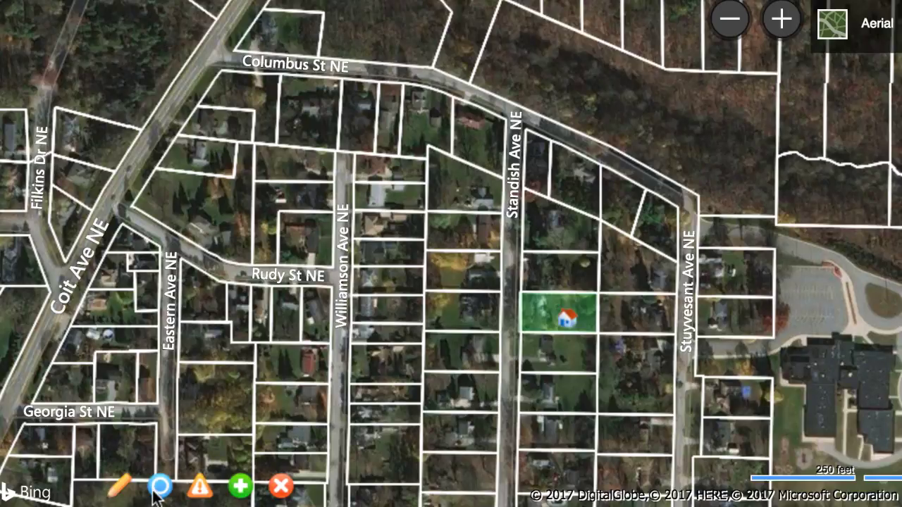
Zoom out and draw a 966 ft radius circle centred on the Standish Ave house marker.
left_click(730, 21)
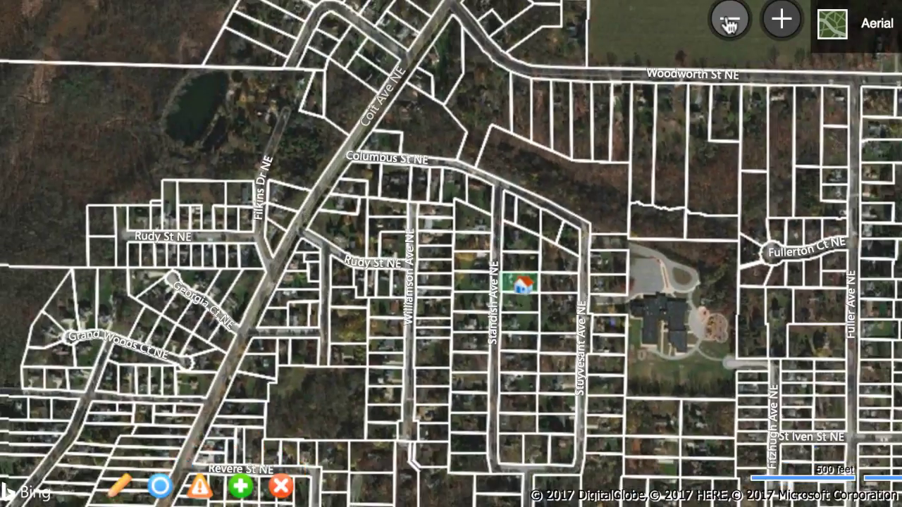
left_click(160, 486)
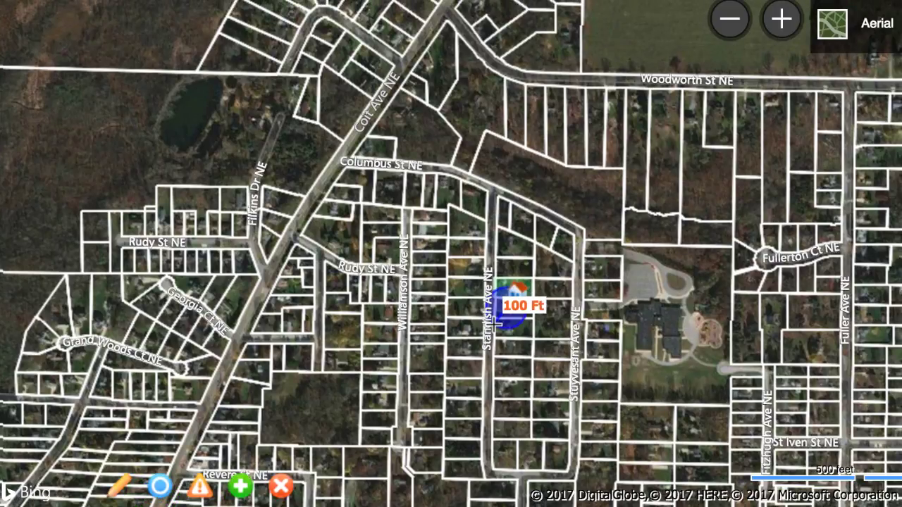
mouse_move(498, 324)
left_mouse_down()
mouse_move(329, 411)
mouse_move(251, 427)
mouse_move(373, 366)
mouse_move(332, 397)
left_mouse_up()
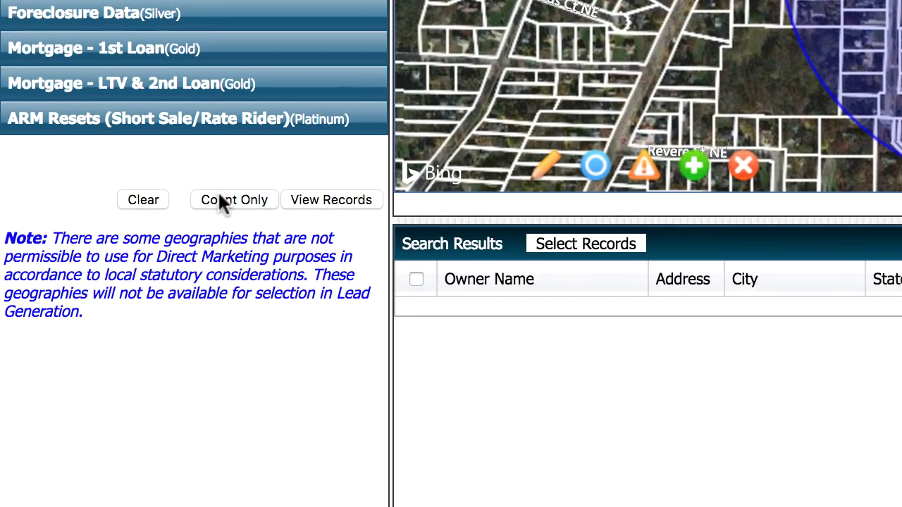
Count the 98 properties in the circle and load them into the results table.
left_click(219, 198)
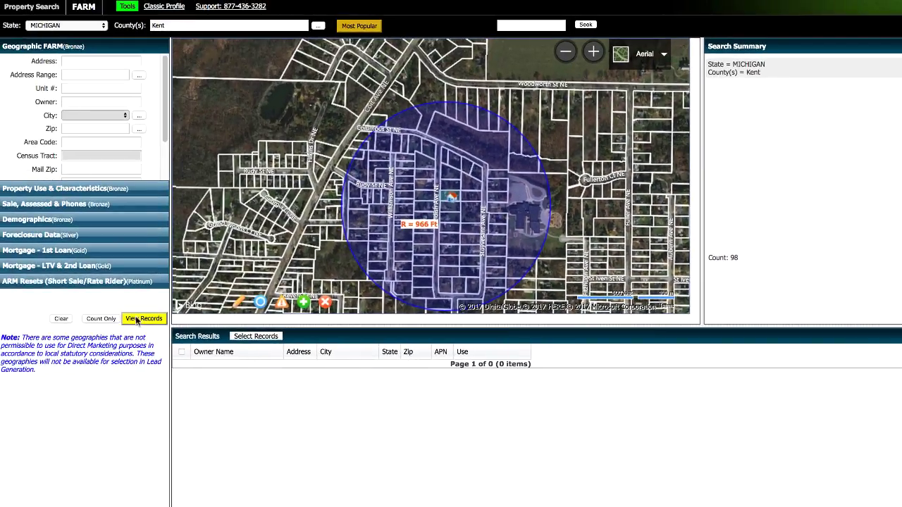
left_click(140, 321)
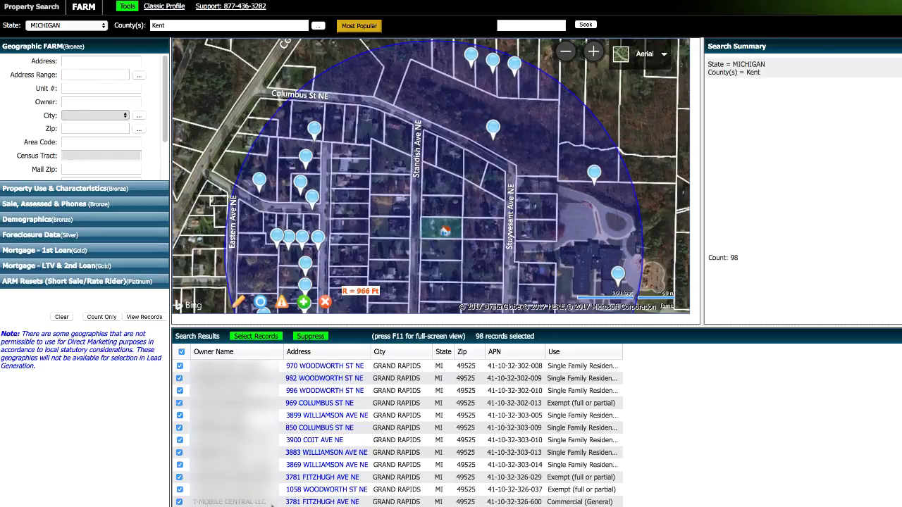
Clear the circle search and its results, then zoom the map out two levels.
left_click(61, 316)
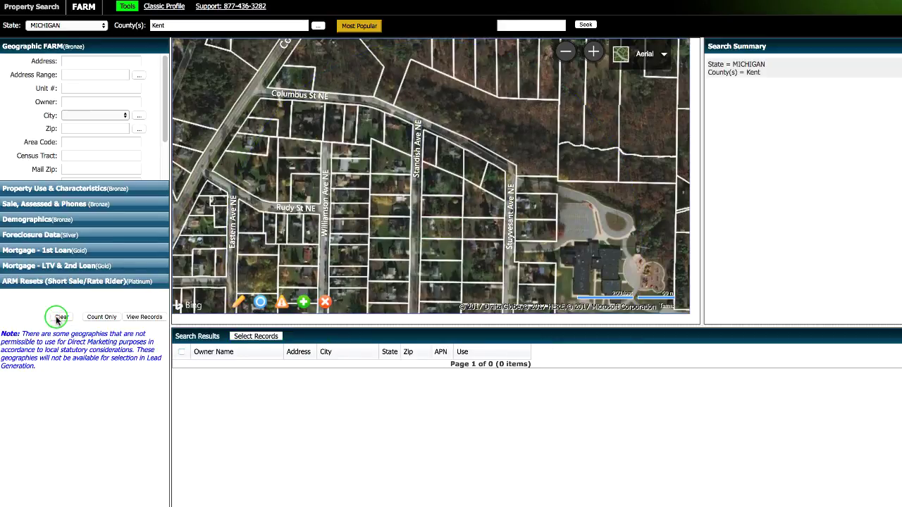
left_click(568, 54)
left_click(568, 54)
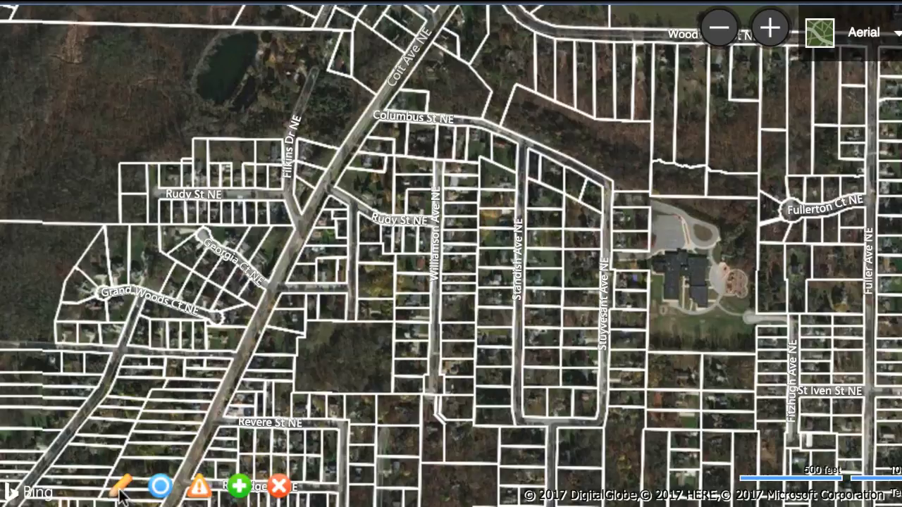
Draw a closed polygon along Columbus St, down Coit Ave, and across the south and east edges.
left_click(238, 303)
left_click_drag(530, 122, 483, 103)
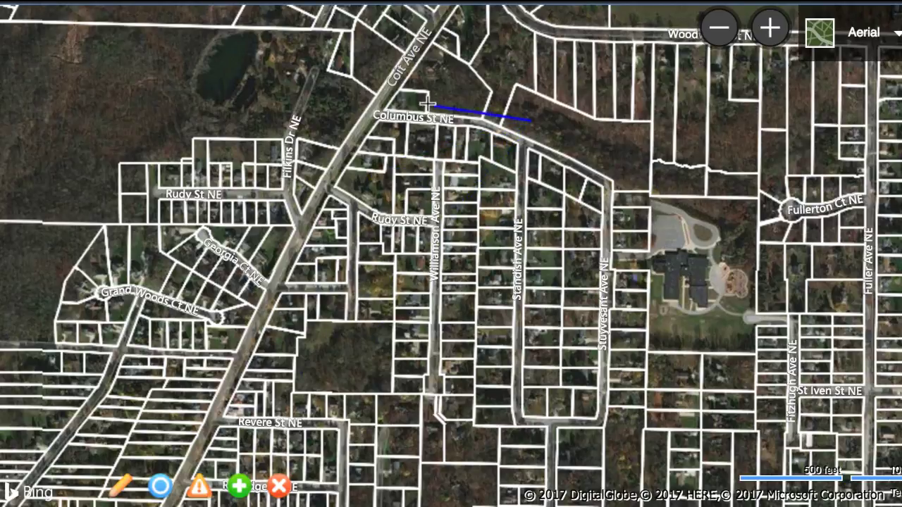
left_click(392, 101)
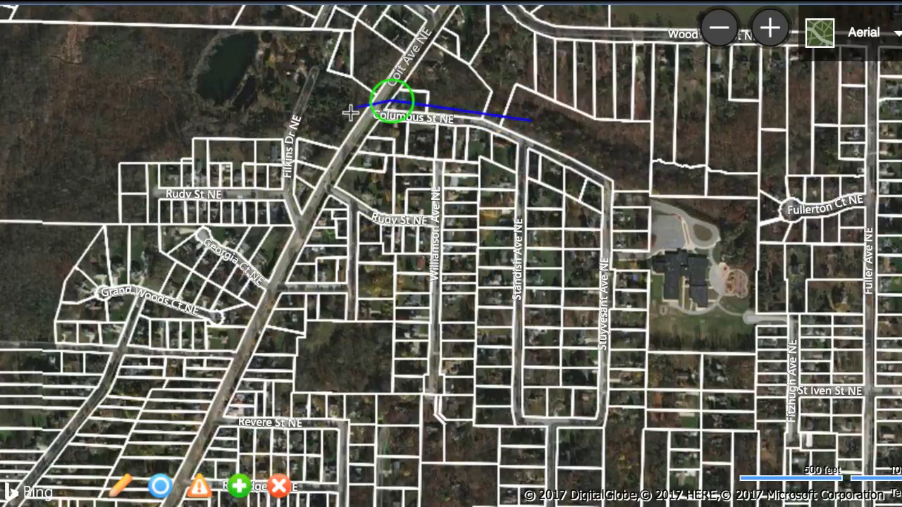
left_click(313, 201)
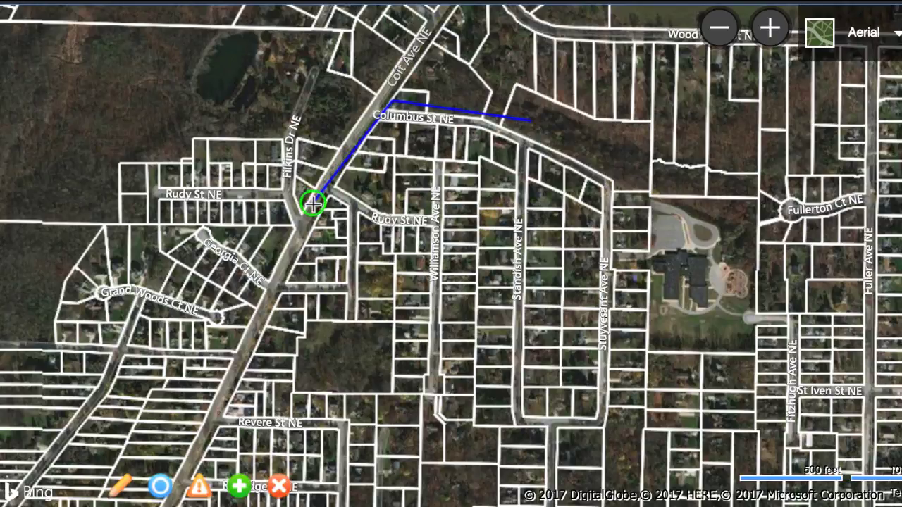
left_click(232, 387)
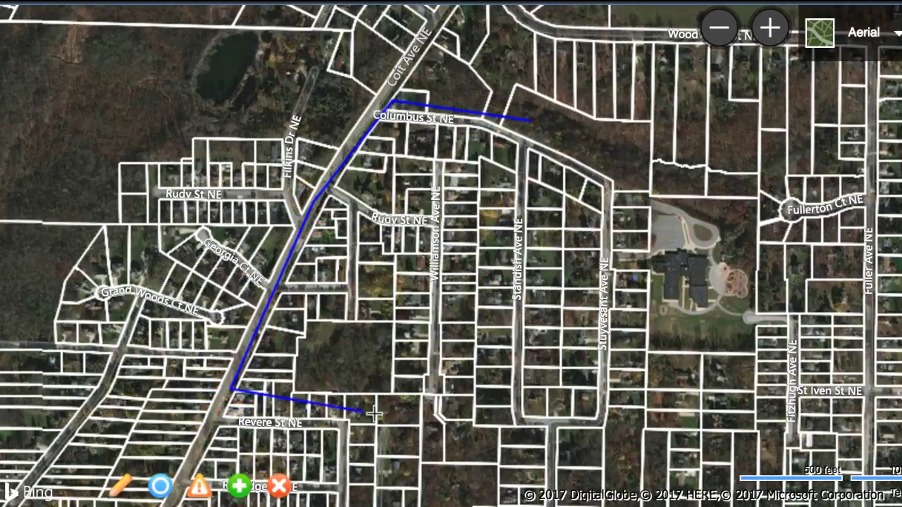
left_click(452, 427)
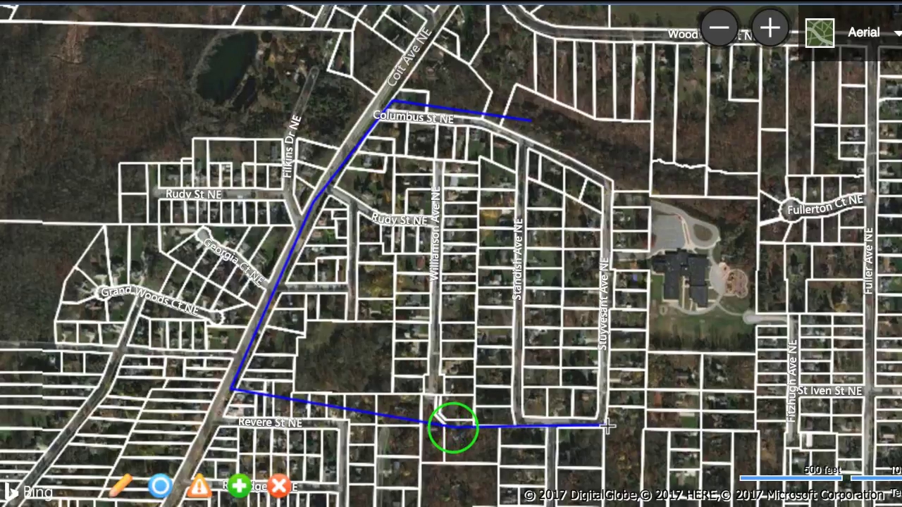
left_click(640, 425)
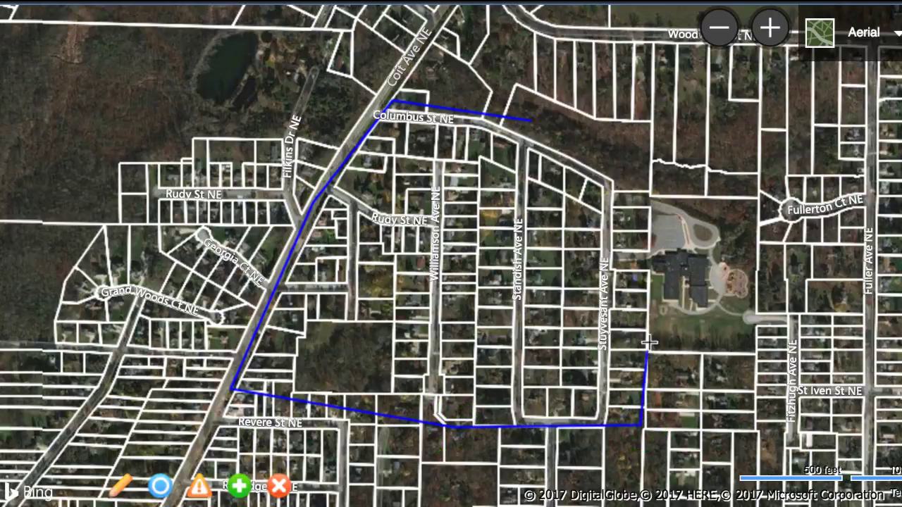
left_click(640, 184)
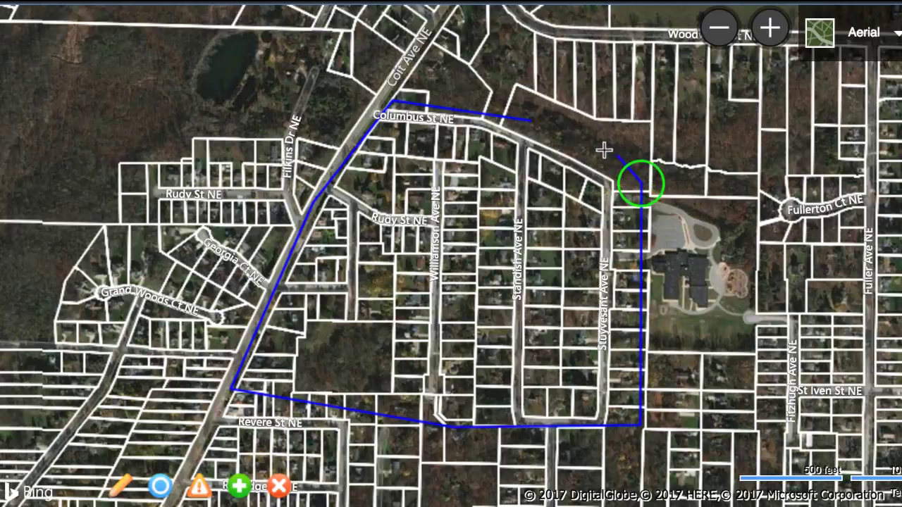
double_click(550, 125)
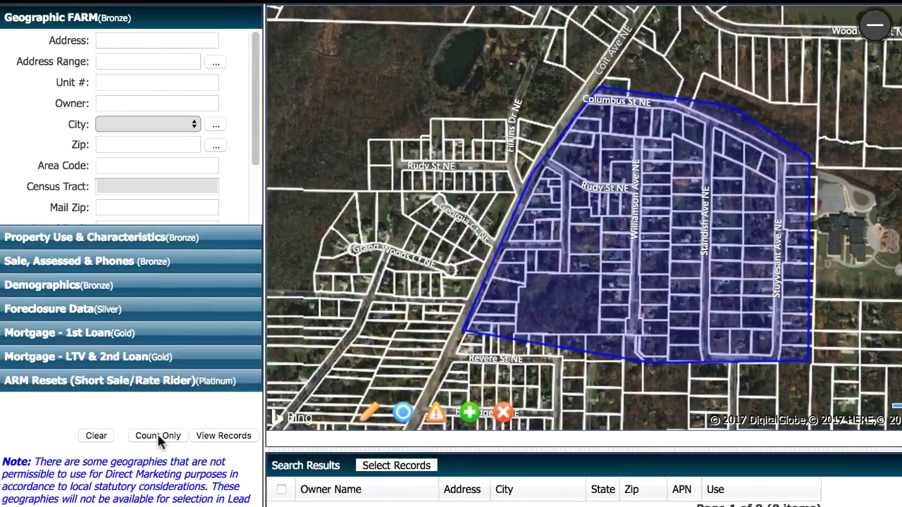
Count the 113 properties inside the polygon, then clear the polygon.
left_click(157, 434)
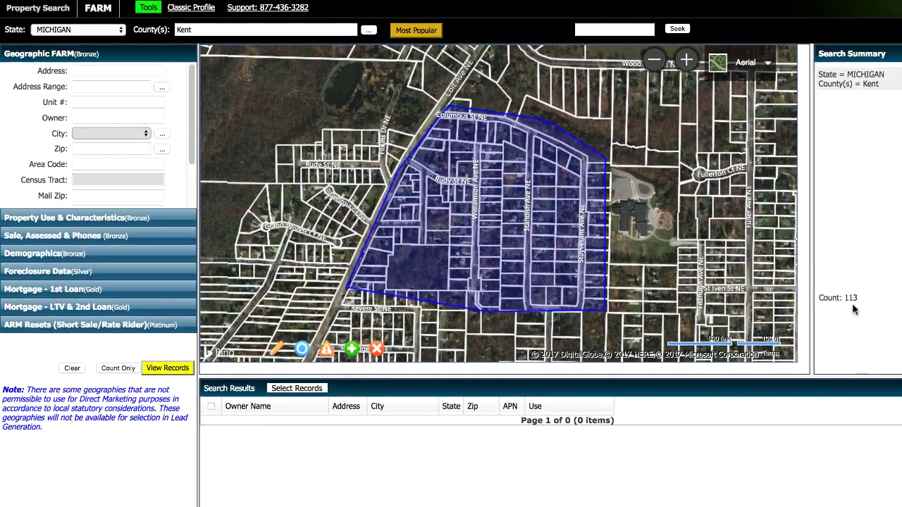
left_click(72, 368)
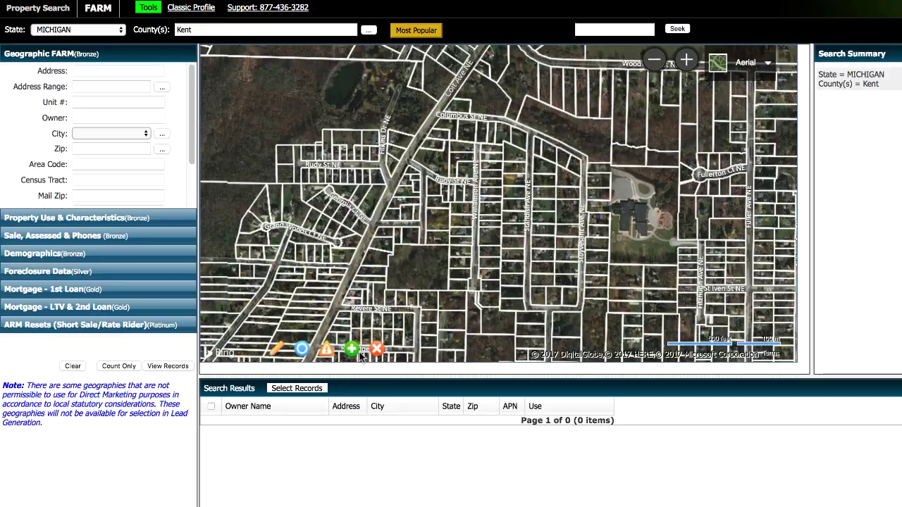
Zoom out and pan the map to US-131 near Alpine and Plainfield Township.
left_click(654, 63)
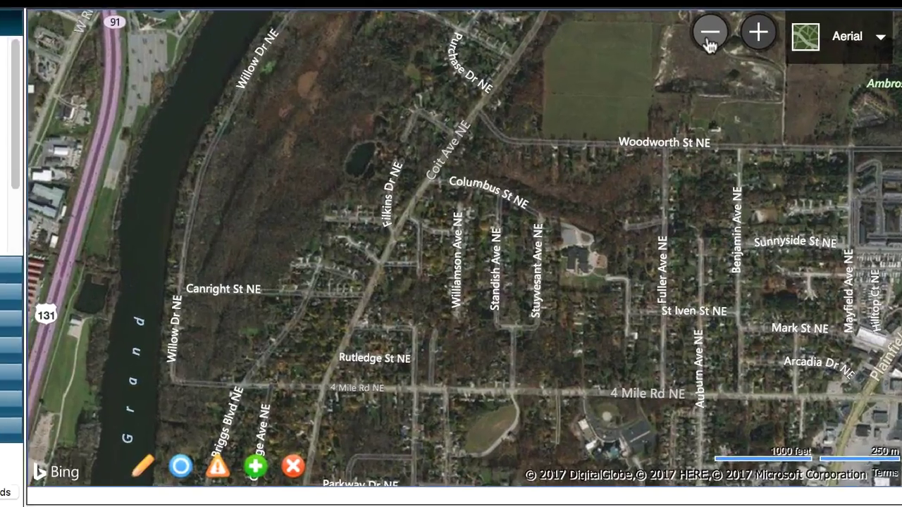
left_click(654, 64)
left_click(718, 37)
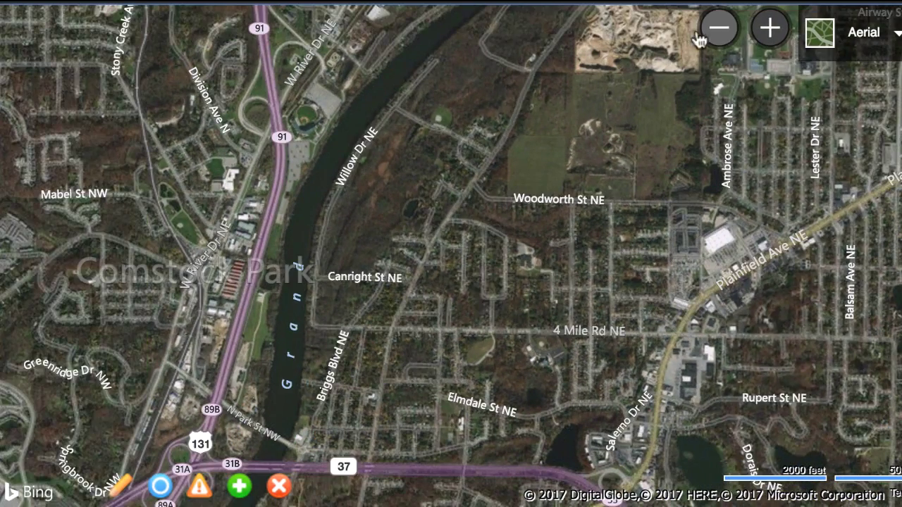
left_click(717, 32)
left_click_drag(456, 60, 602, 67)
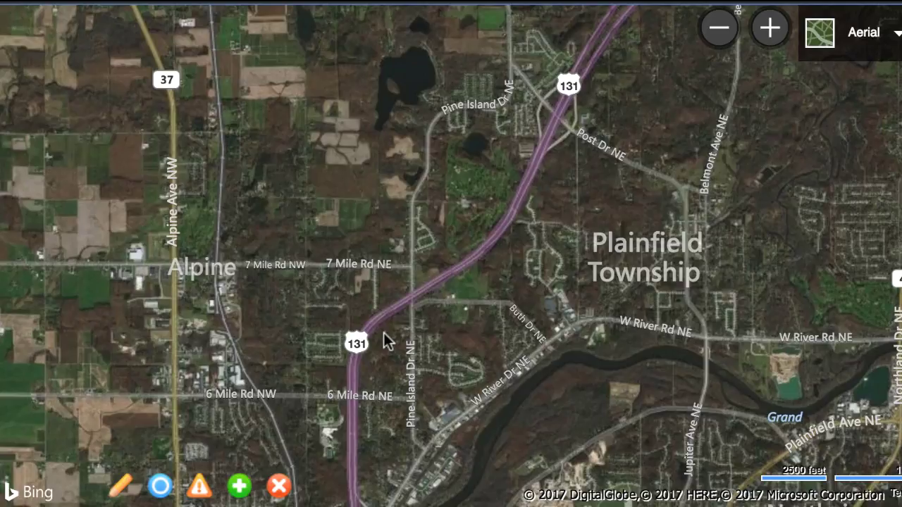
Start a polygon south of 6 Mile Rd and trace highway 131's east side north past Post Dr.
left_click(120, 486)
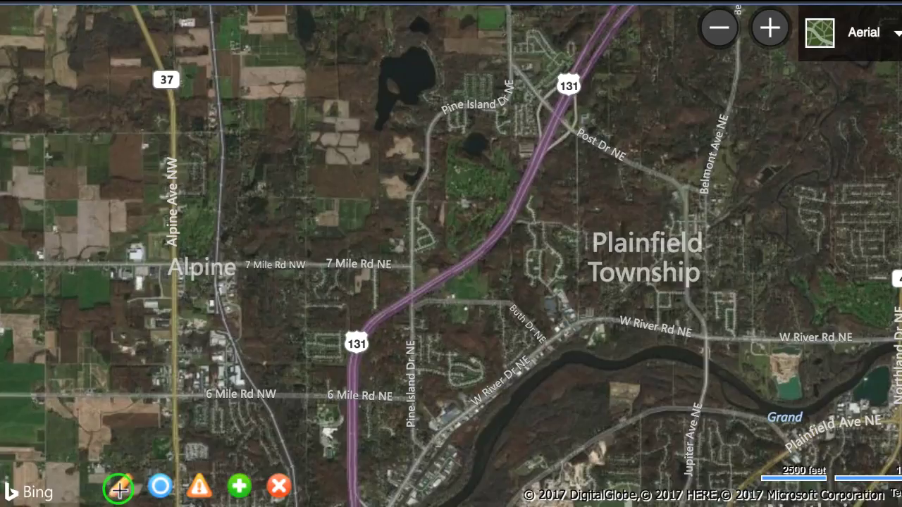
left_click(362, 461)
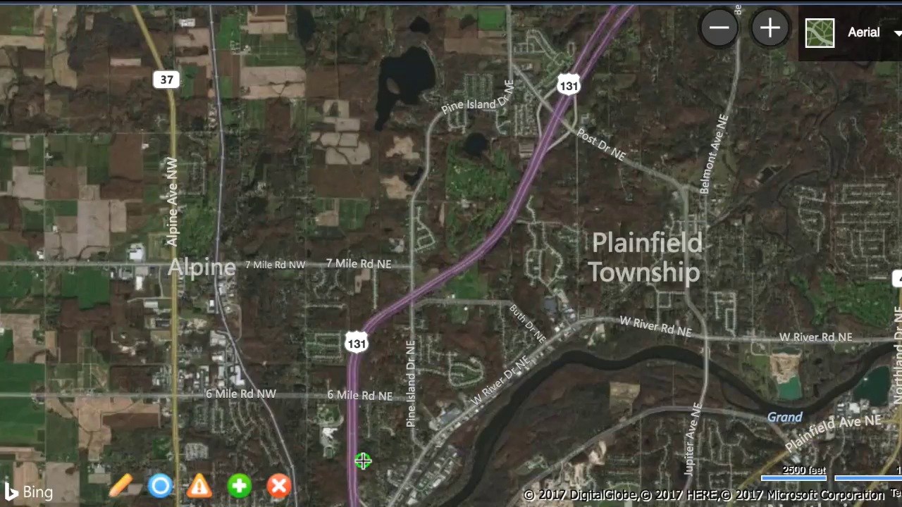
left_click(367, 358)
left_click(373, 330)
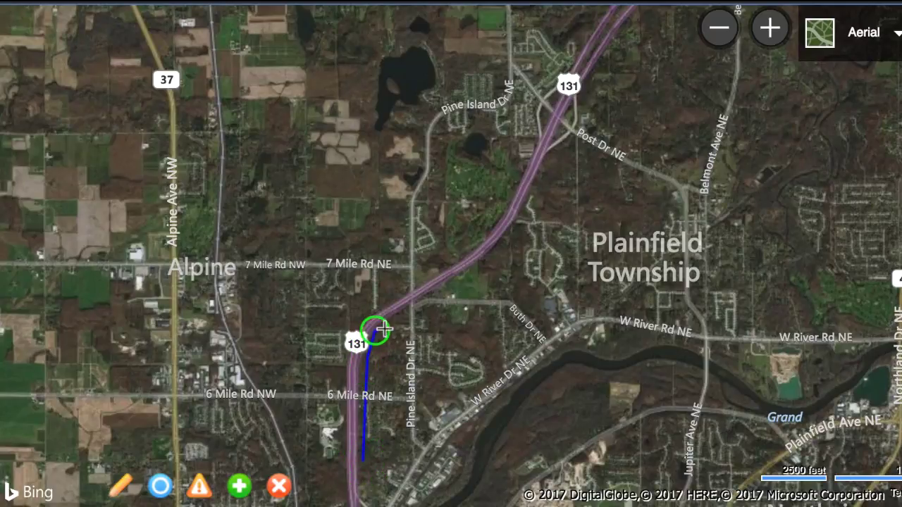
left_click(489, 263)
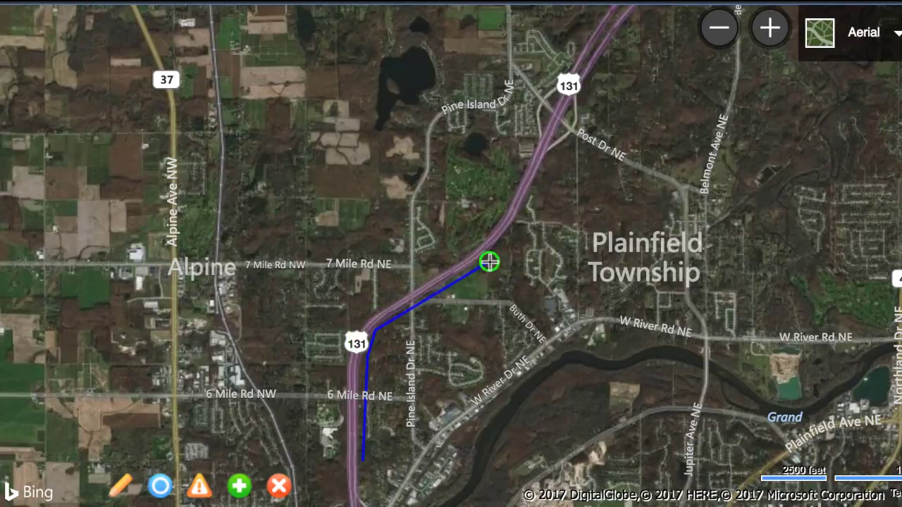
left_click(522, 227)
left_click(564, 132)
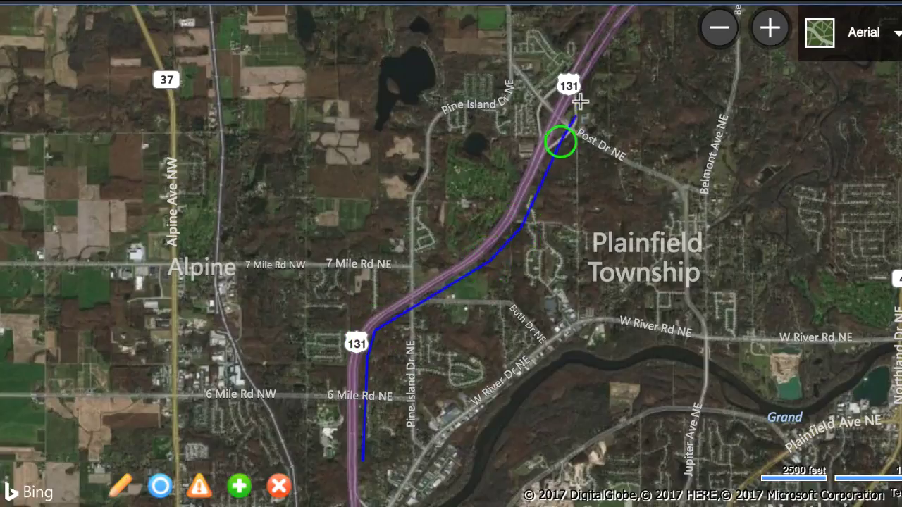
left_click(591, 80)
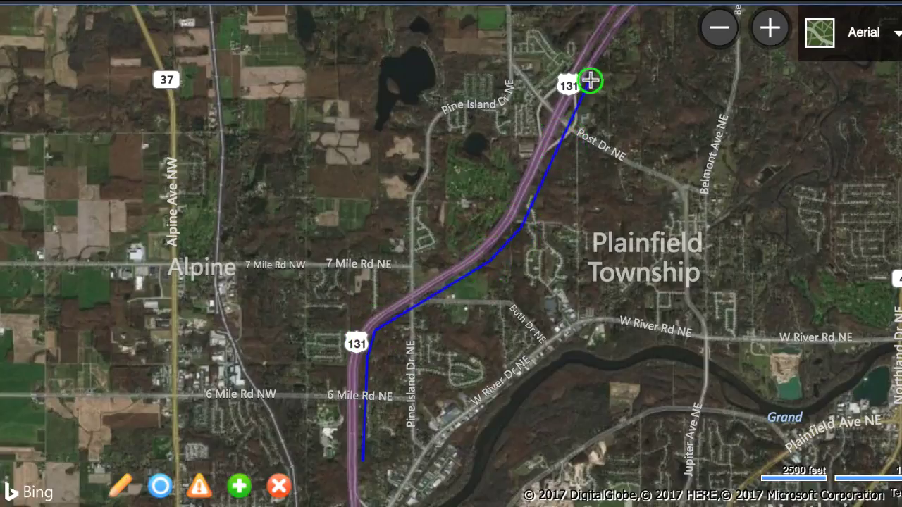
left_click(624, 33)
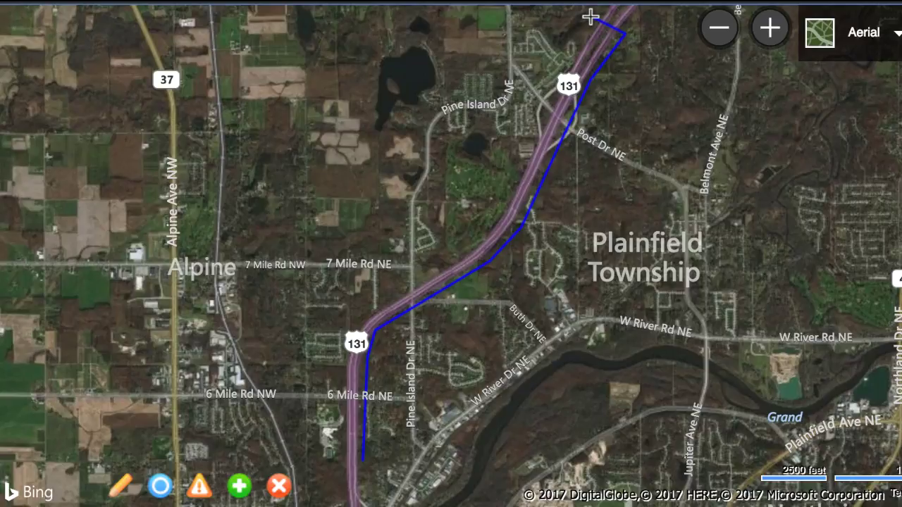
Trace back down the highway's west side, close the outline, and count the 98 properties.
left_click(591, 16)
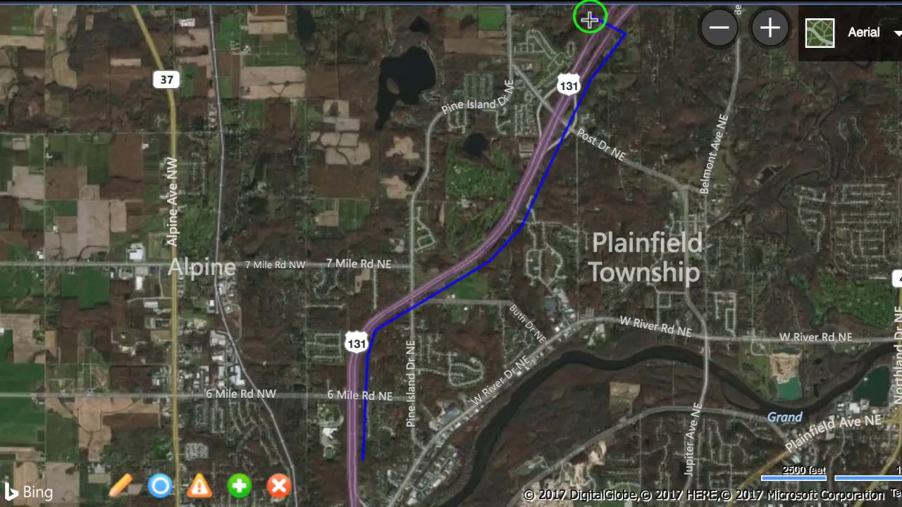
left_click(525, 146)
left_click(499, 209)
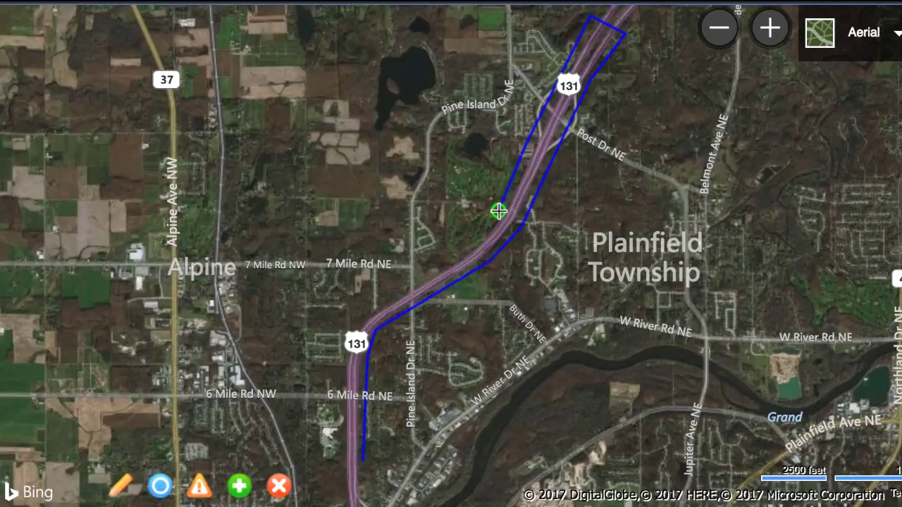
left_click(463, 253)
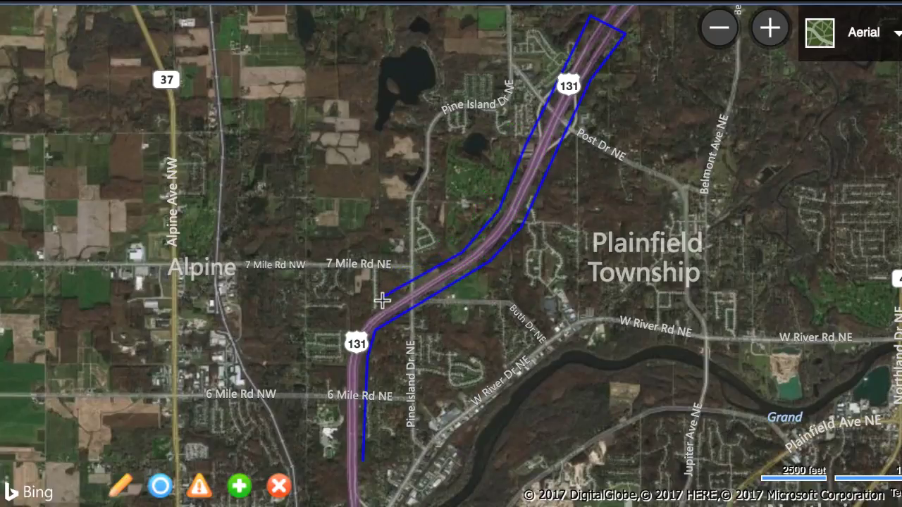
left_click(381, 298)
left_click(343, 330)
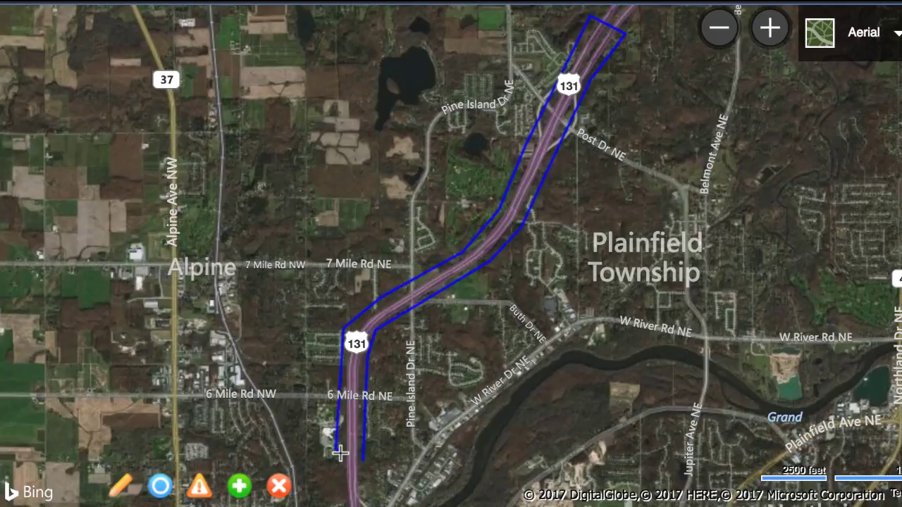
double_click(336, 450)
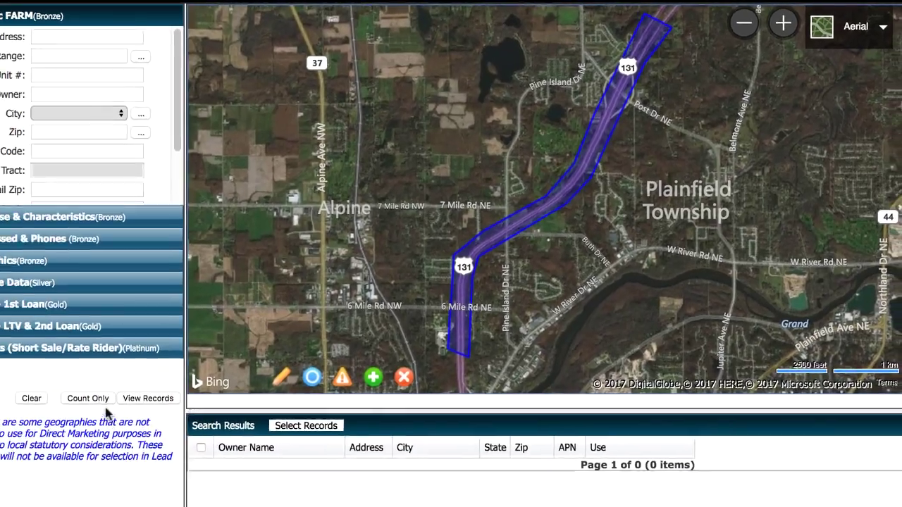
left_click(96, 397)
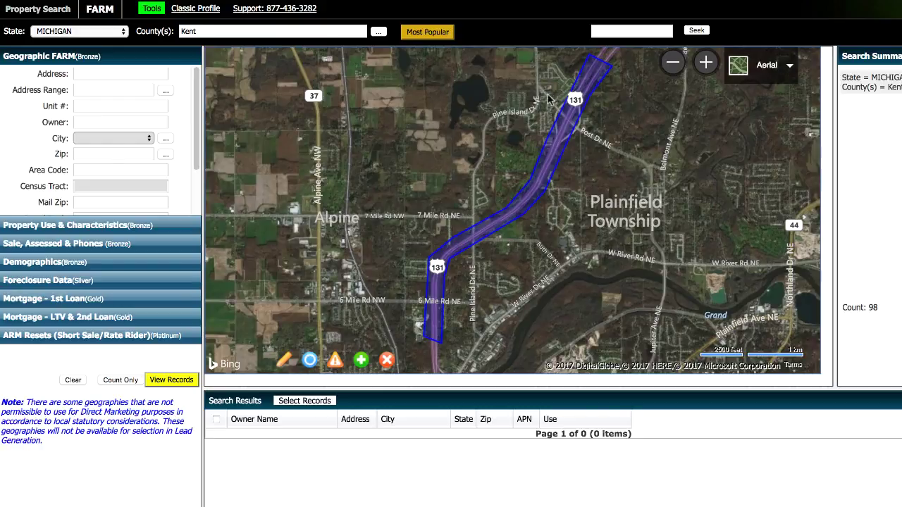
Limit Property Type to all types except Government/Public Use, SFR and Residential Vacant Land.
left_click(122, 226)
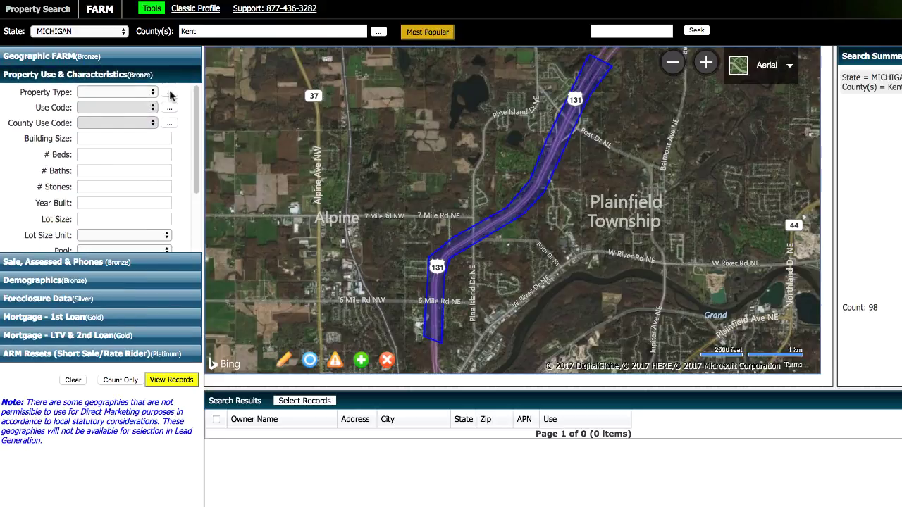
left_click(170, 93)
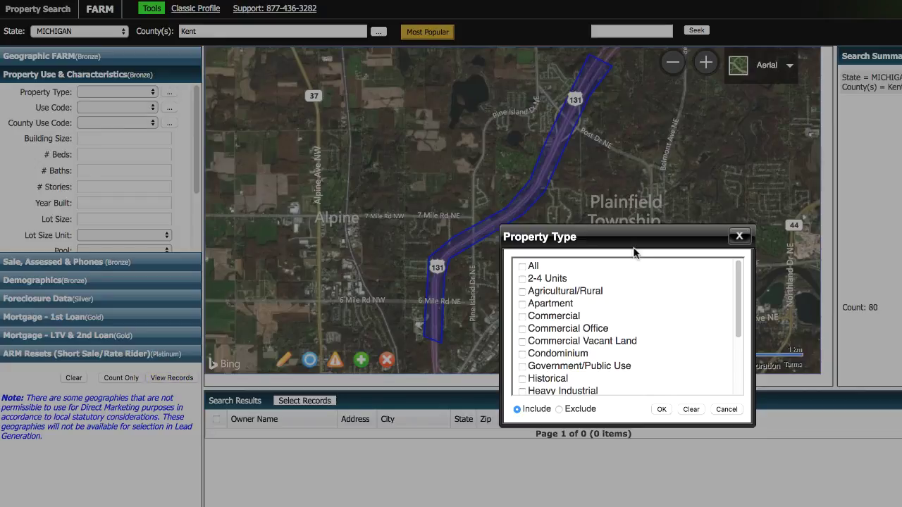
left_click(520, 270)
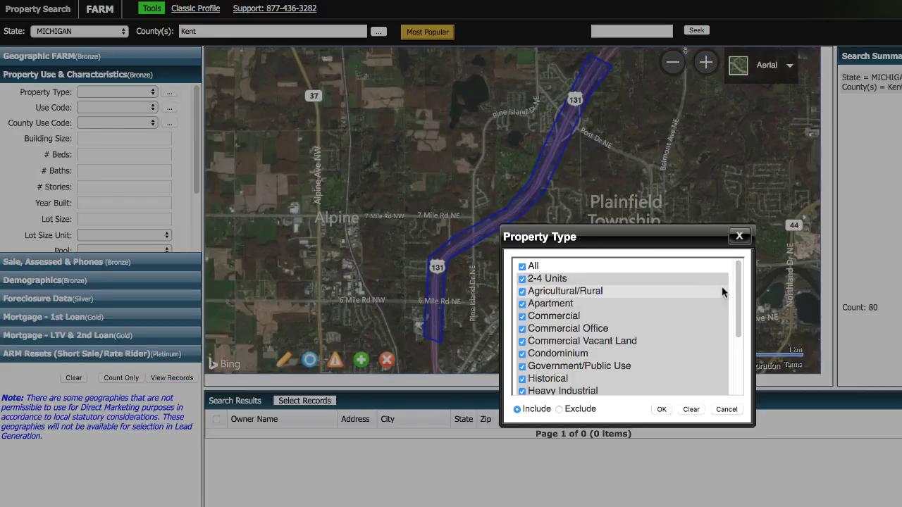
left_click_drag(740, 283, 744, 351)
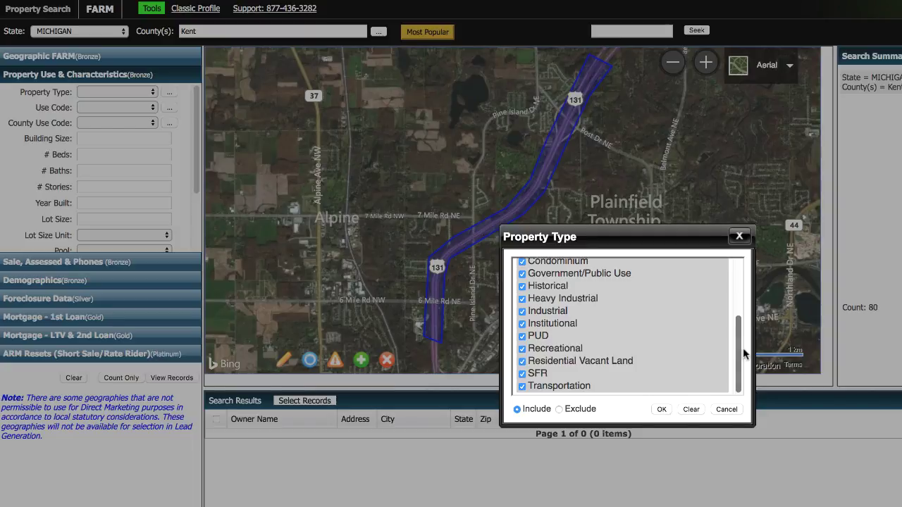
left_click(523, 274)
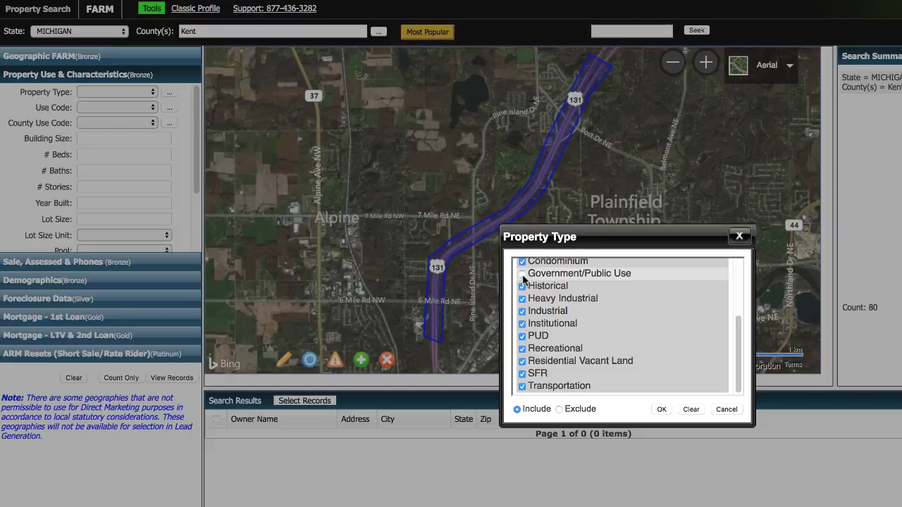
left_click(522, 375)
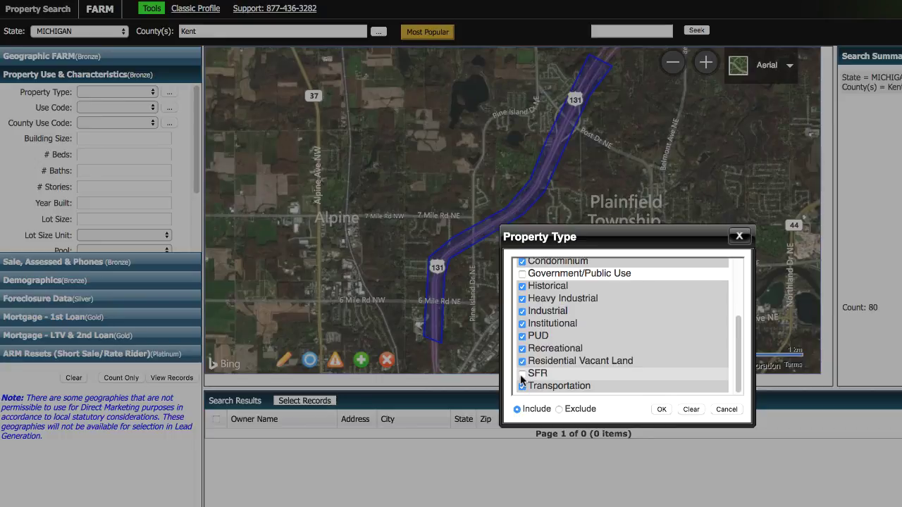
left_click(523, 361)
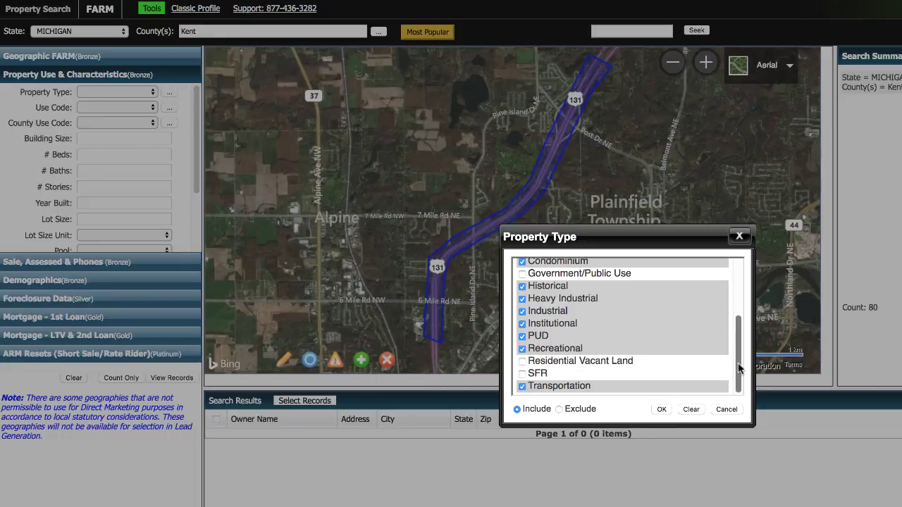
left_click_drag(739, 368, 738, 298)
scroll(706, 313, "down", 3)
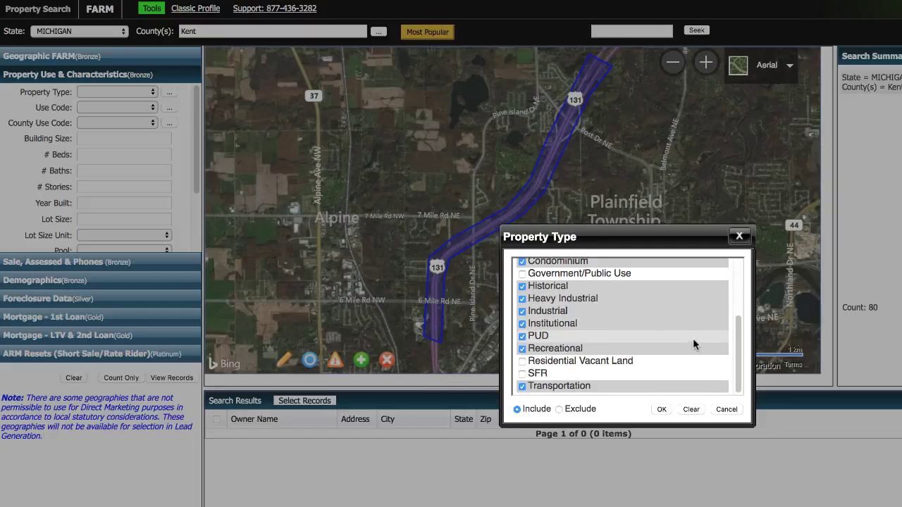
scroll(569, 387, "up", 3)
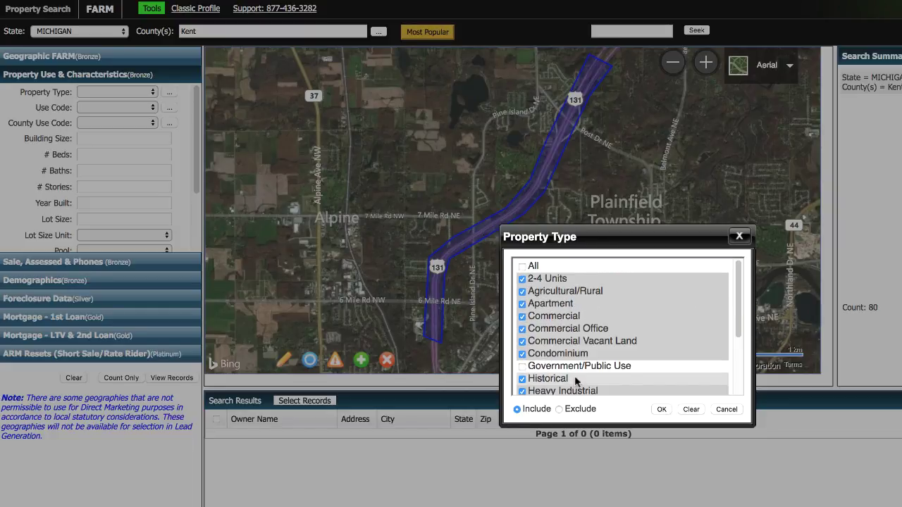
left_click(662, 410)
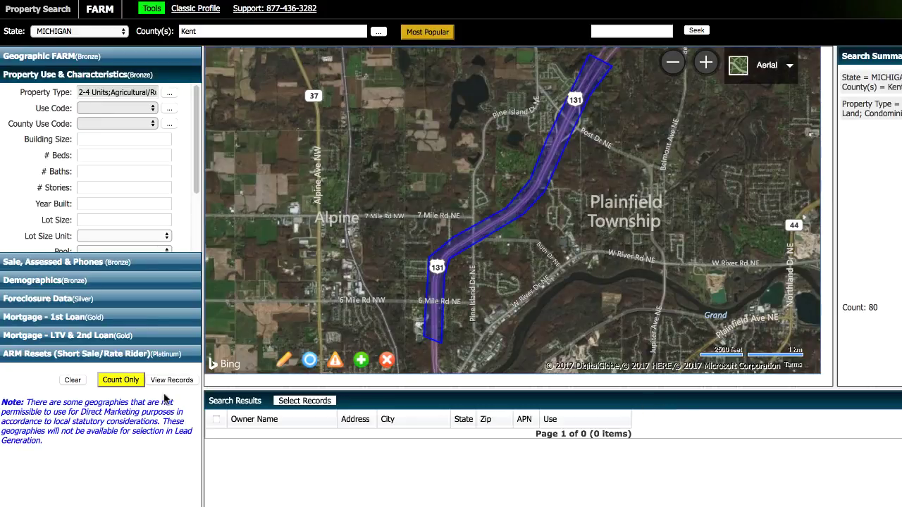
Rerun Count Only for the type-filtered highway polygon, then zoom the map out twice.
left_click(126, 385)
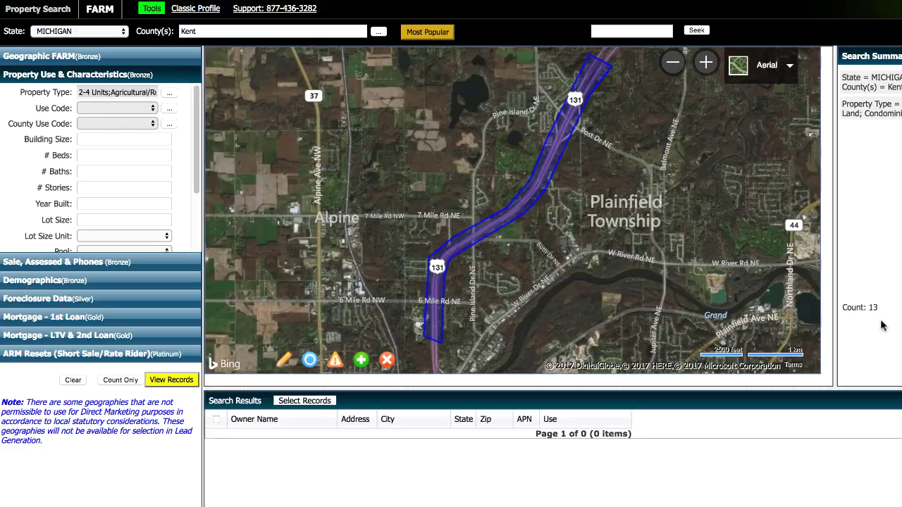
left_click(674, 69)
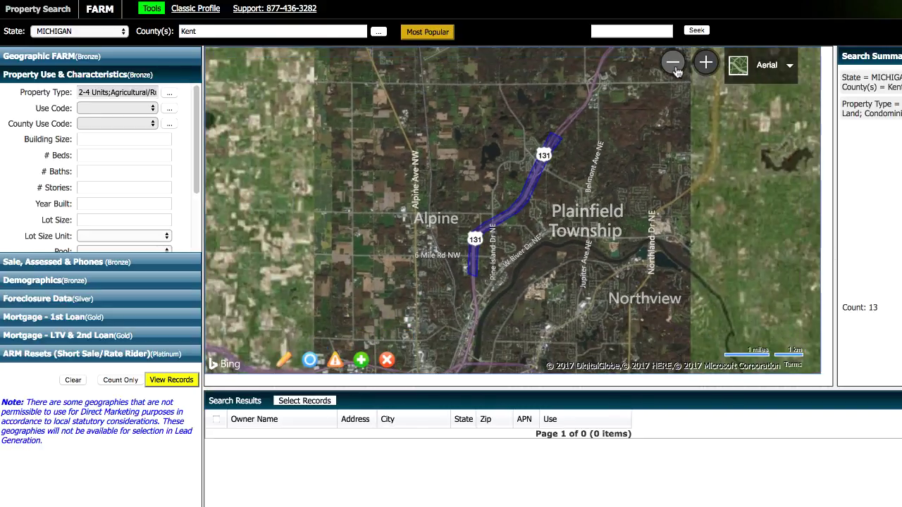
left_click(673, 69)
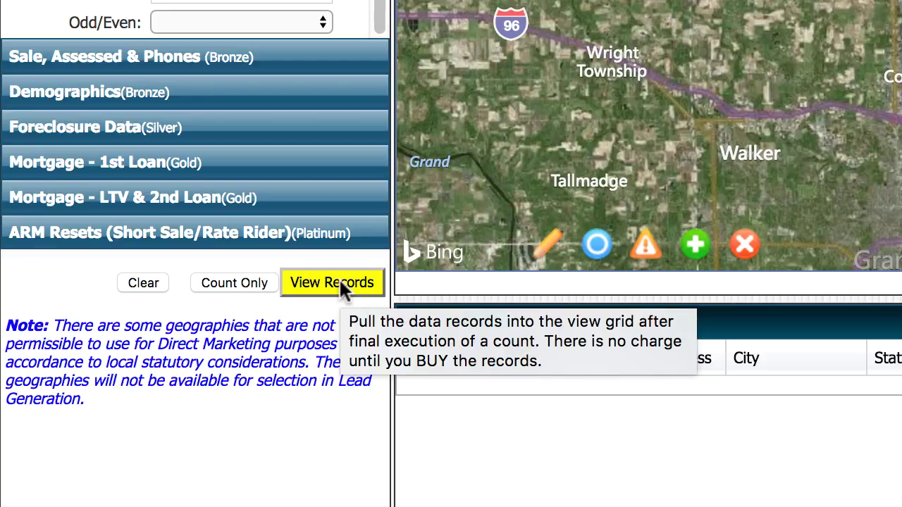
Select the 13 matching records and save them as 'Example List'.
left_click(339, 279)
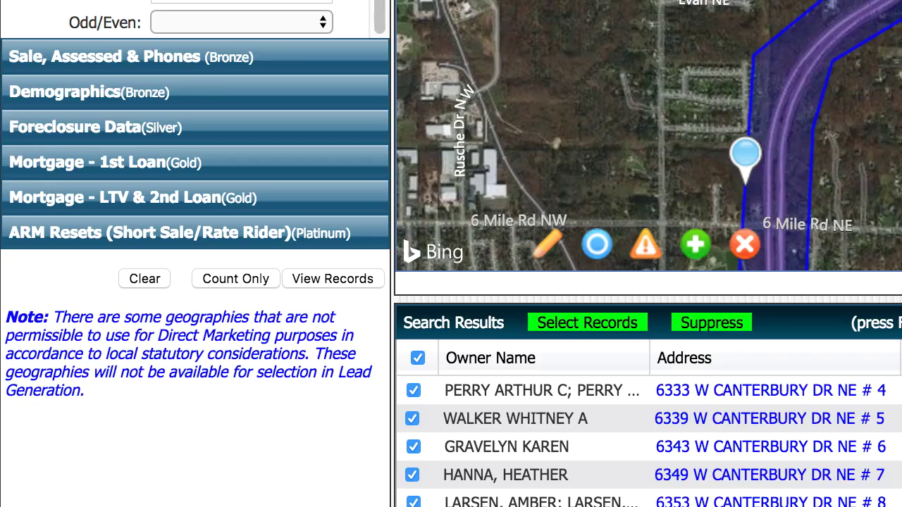
left_click(608, 327)
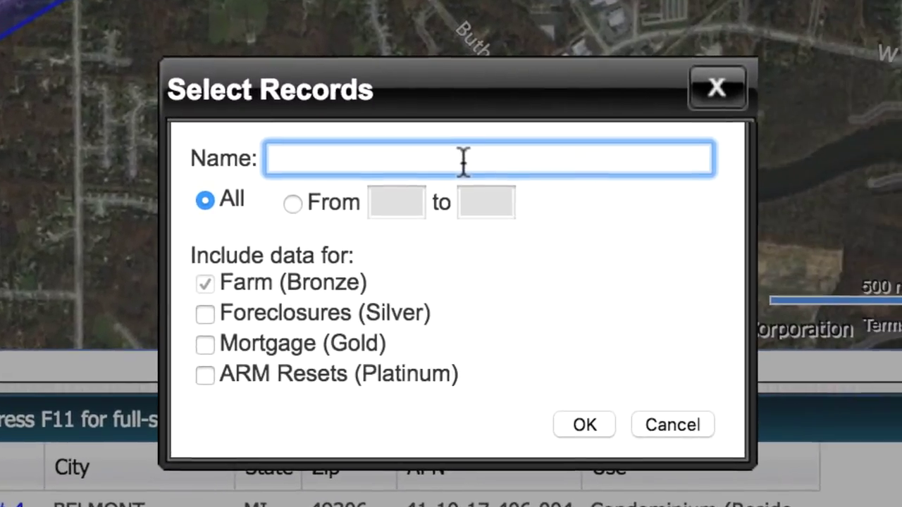
type("Example List")
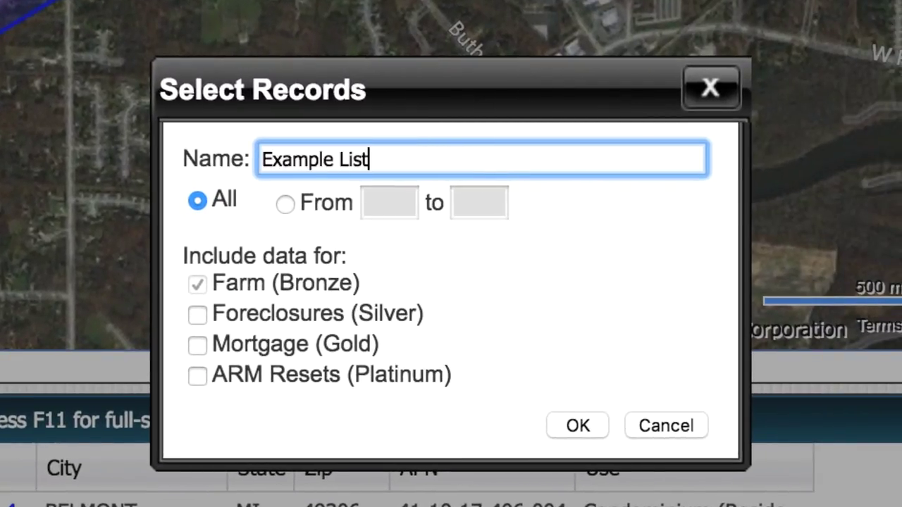
left_click(578, 426)
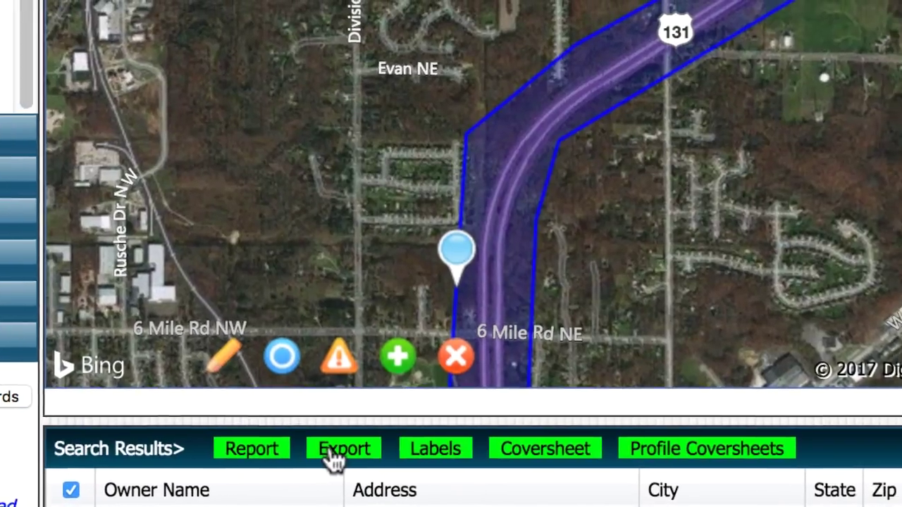
Export the selected records with all fields included and download the export file.
left_click(333, 456)
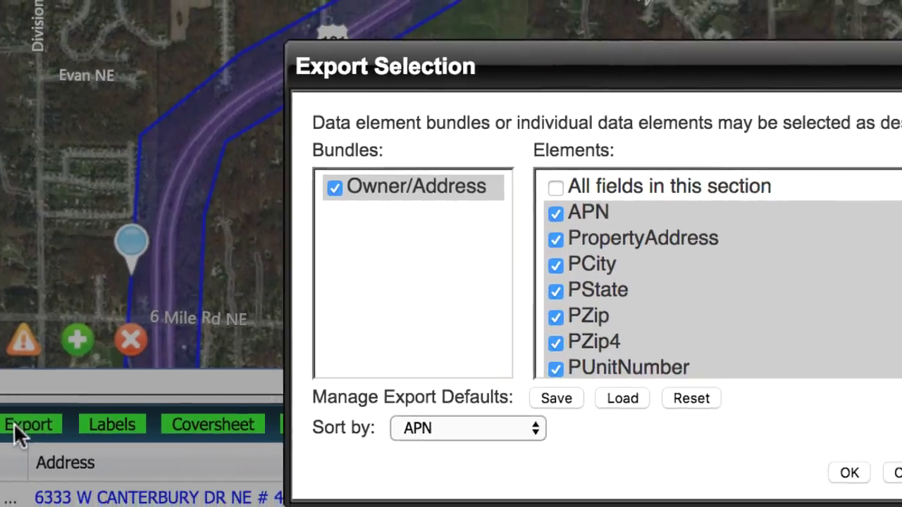
mouse_move(744, 183)
left_mouse_down()
mouse_move(747, 381)
mouse_move(750, 172)
left_mouse_up()
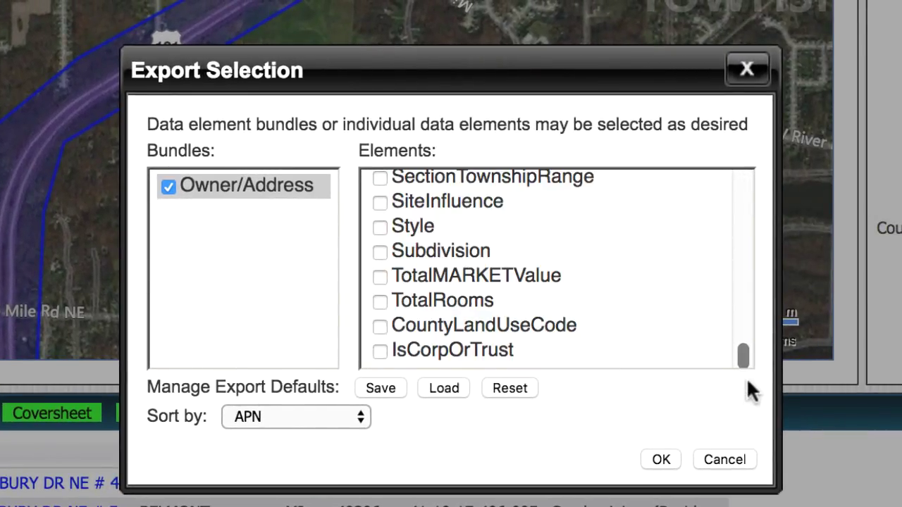
left_click(380, 186)
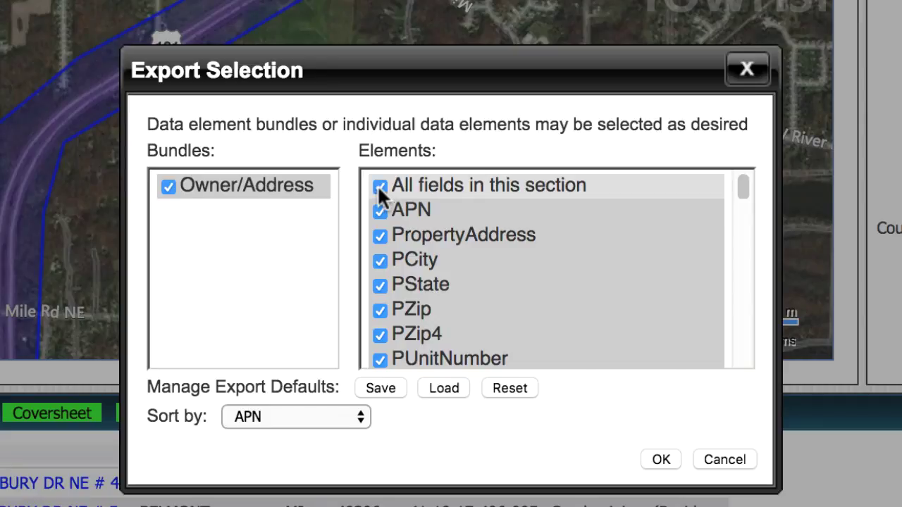
left_click(662, 459)
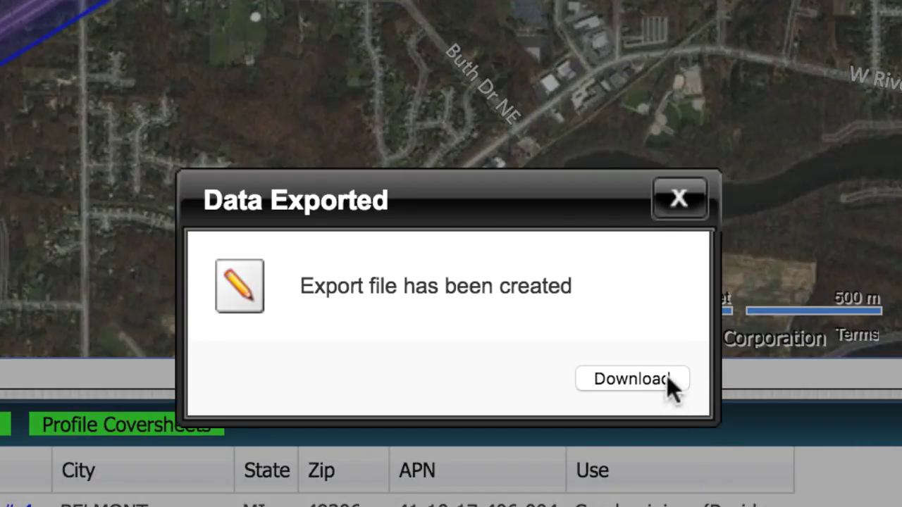
left_click(643, 377)
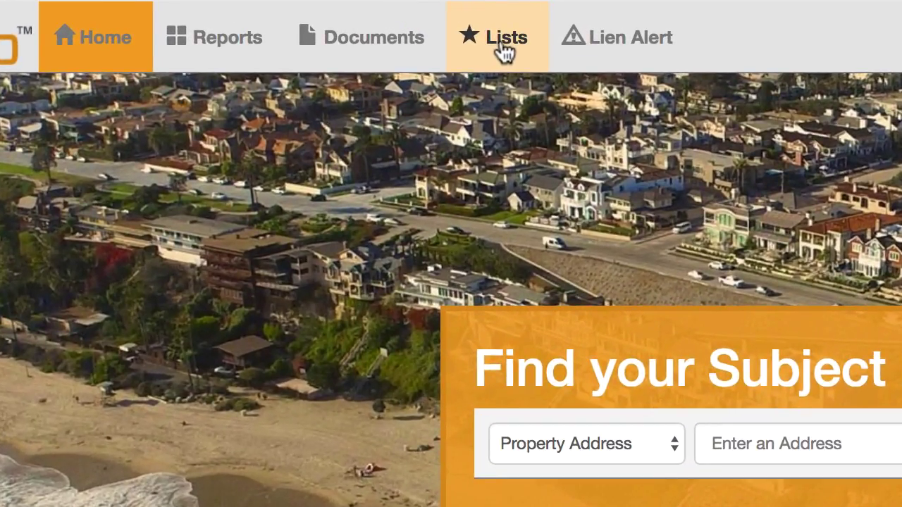
Go to the Lists map search page for Kent County, Michigan.
left_click(501, 42)
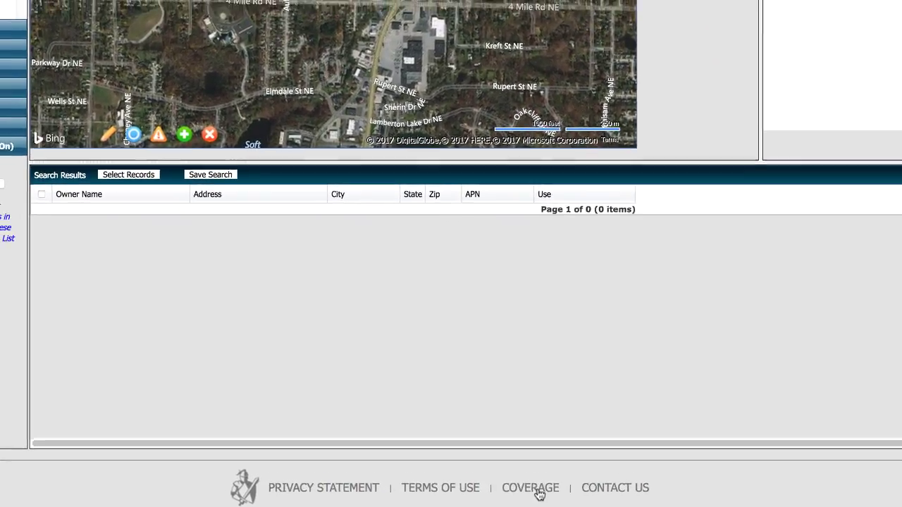
Open Michigan's county coverage table and find KENT's 09/22/2017 data date.
left_click(519, 472)
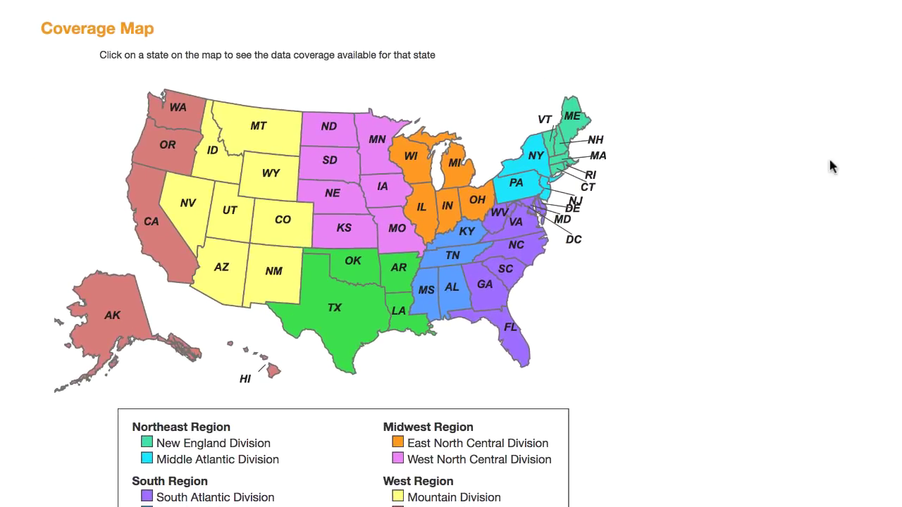
left_click(455, 167)
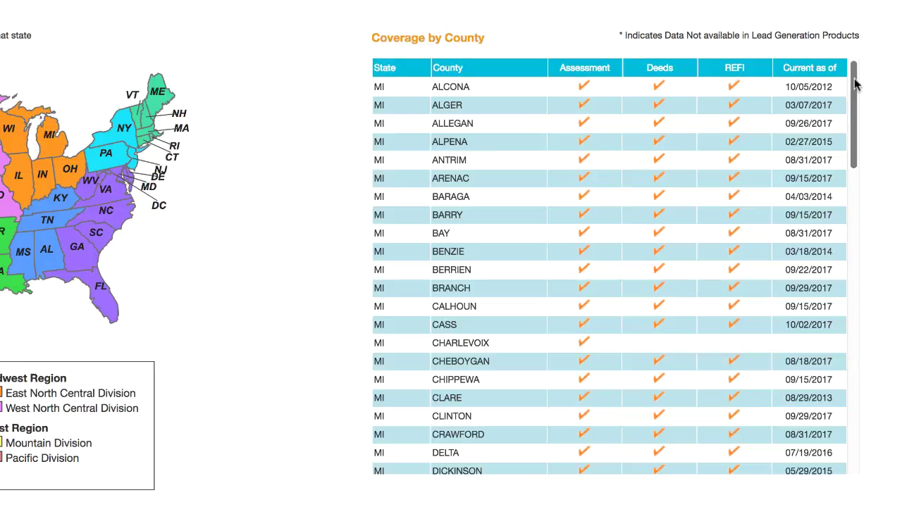
left_click_drag(854, 84, 851, 243)
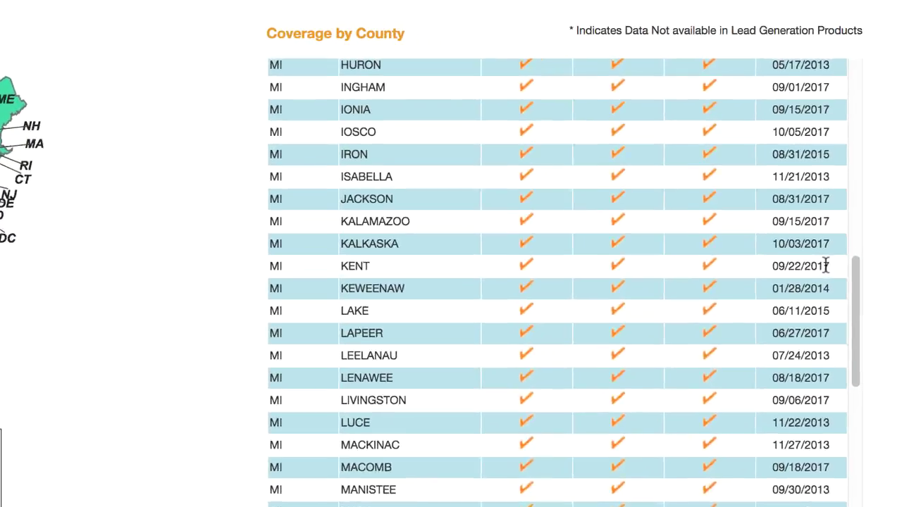
left_click_drag(833, 228, 787, 226)
left_click(787, 227)
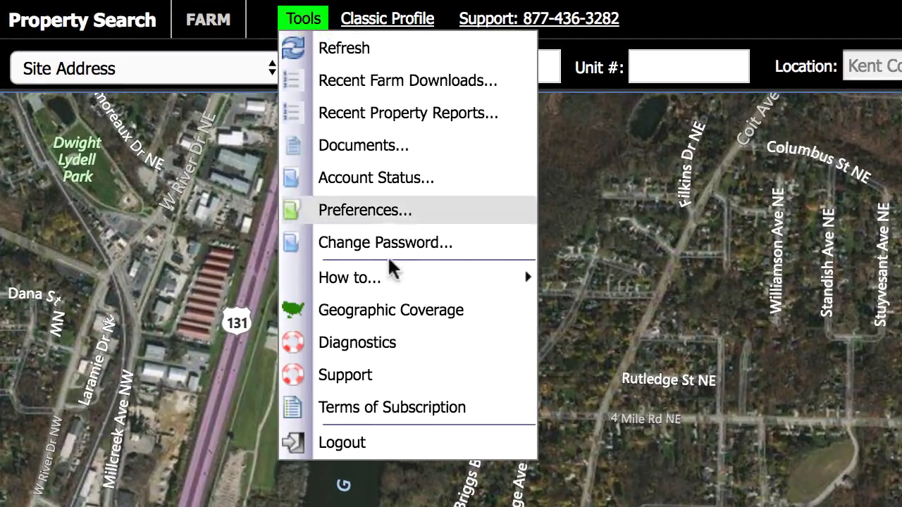
Open Geographic Coverage from Tools and scroll through Michigan's county coverage dates.
left_click(393, 312)
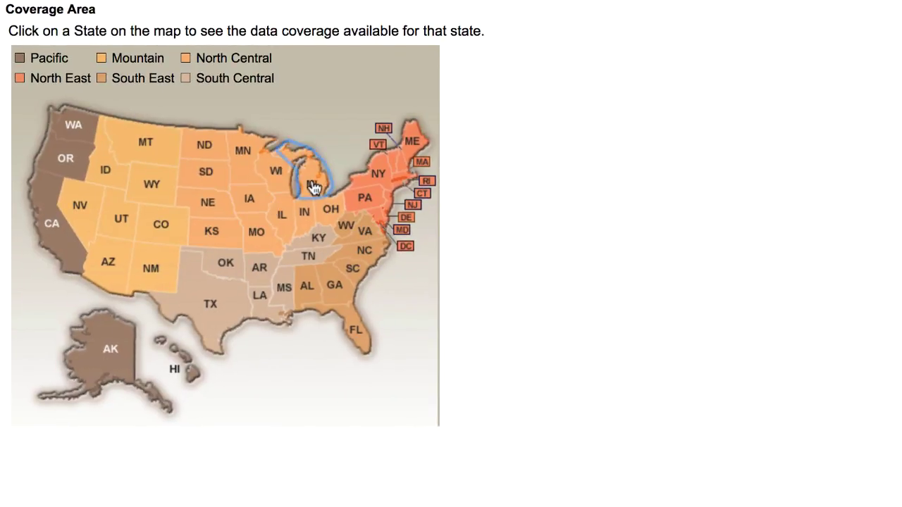
left_click(313, 187)
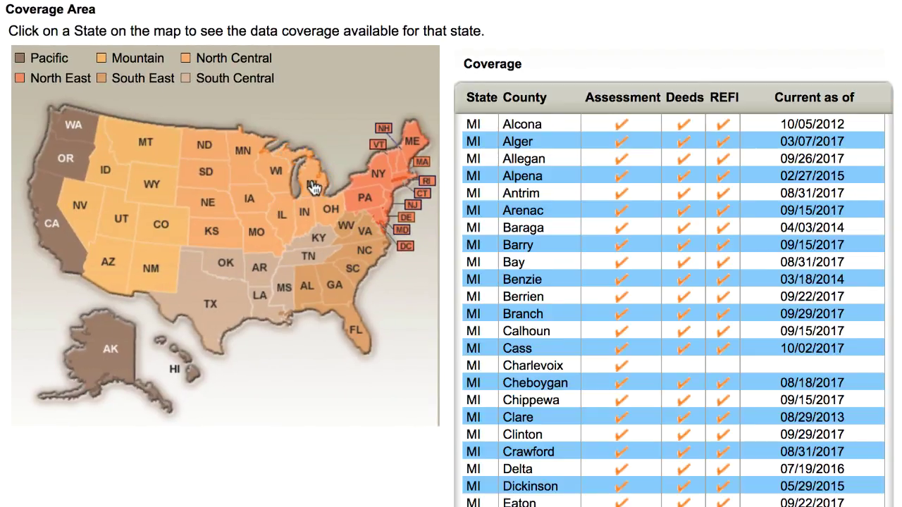
scroll(869, 491, "down", 4)
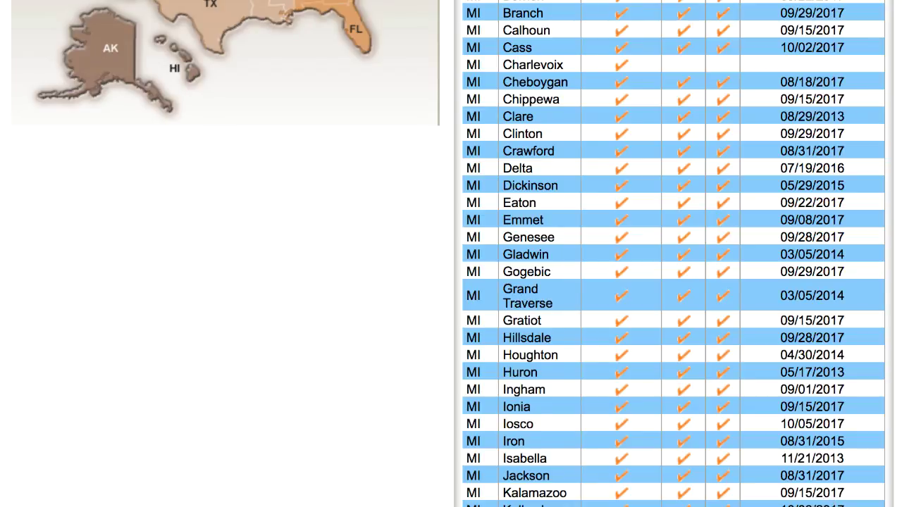
scroll(835, 502, "up", 4)
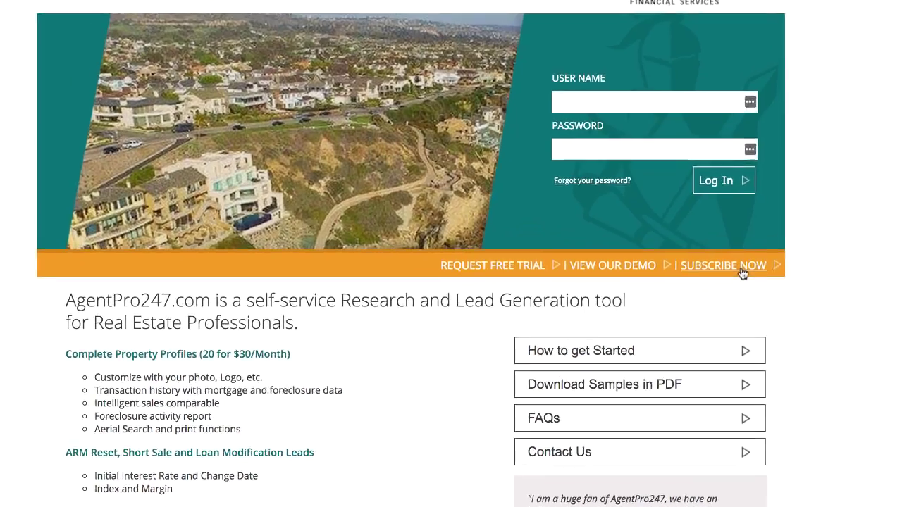
Start a subscription via SUBSCRIBE NOW and apply the partner ID to update package prices.
left_click(747, 279)
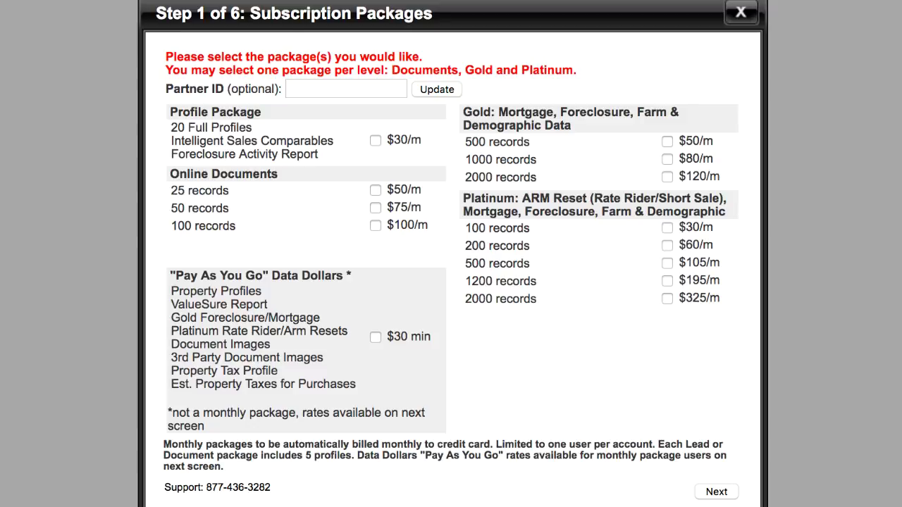
left_click(342, 85)
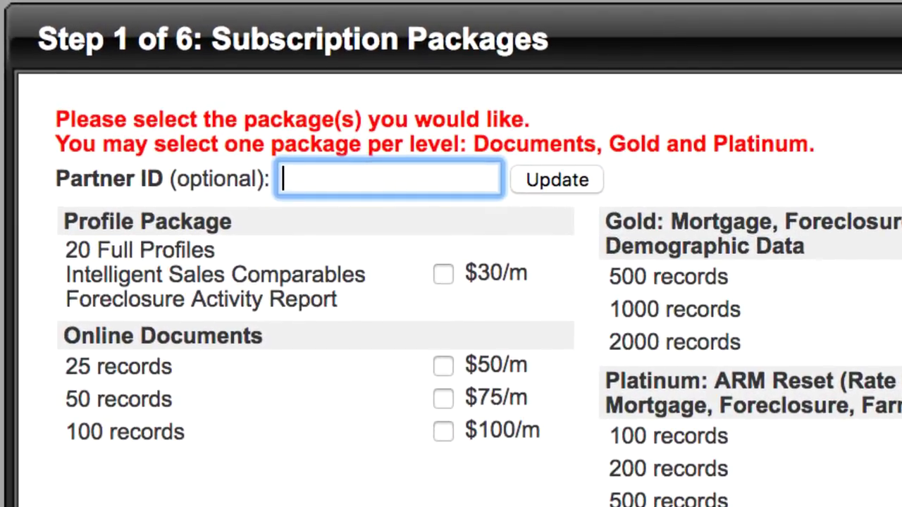
type("CFGRSH")
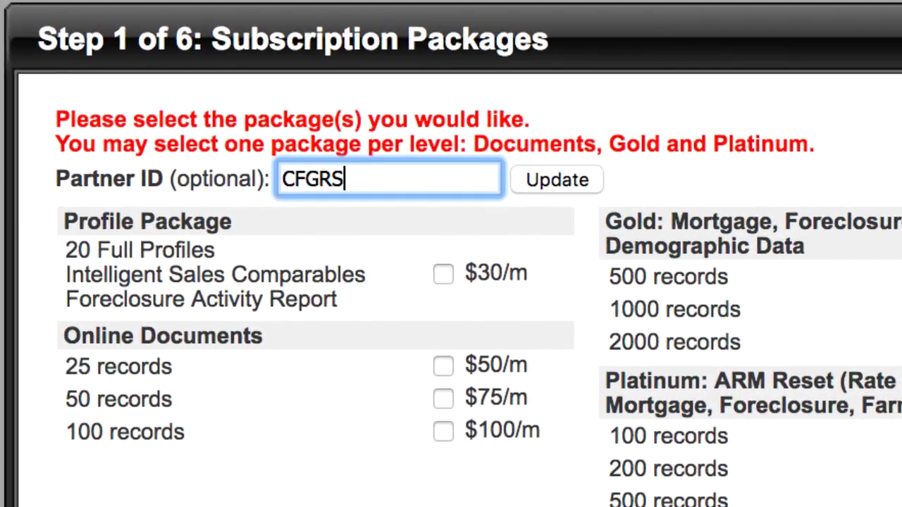
left_click(557, 179)
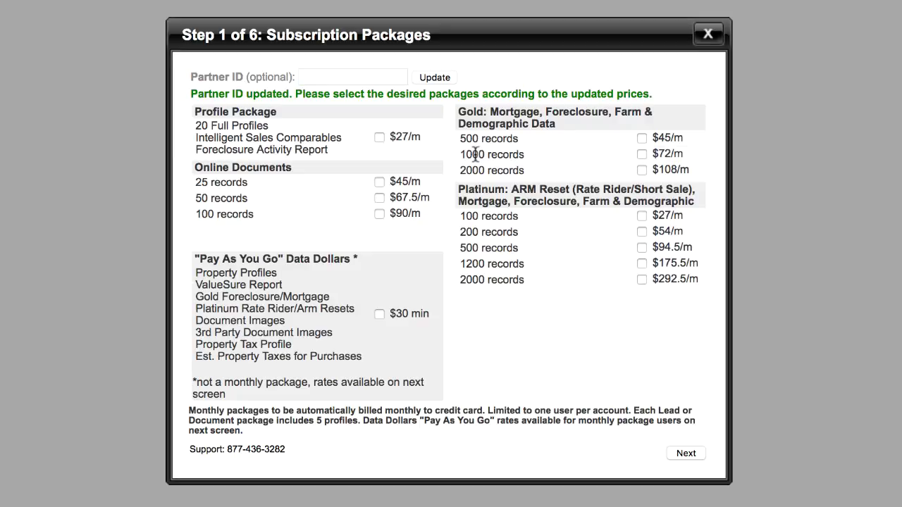
Pick the Gold 1000-record $72/m package, advance to Contact Info, and enter license 'investor'.
left_click(642, 153)
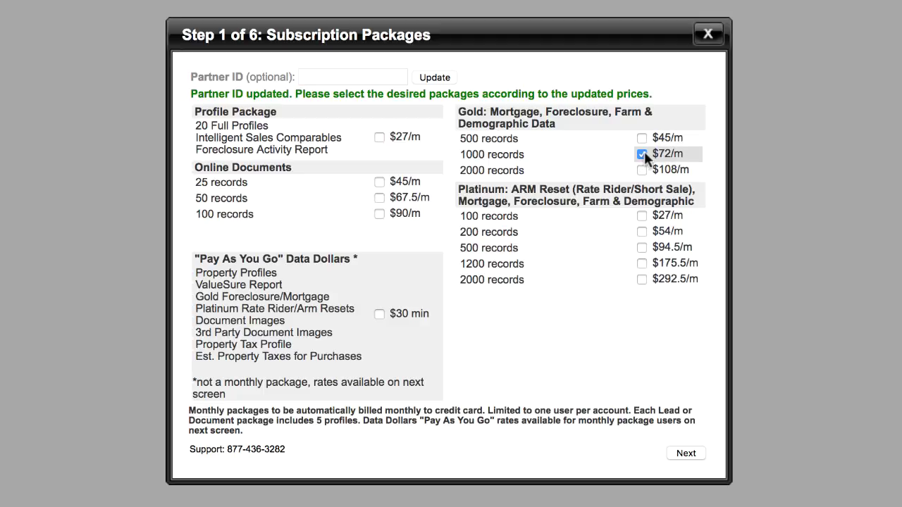
left_click(686, 453)
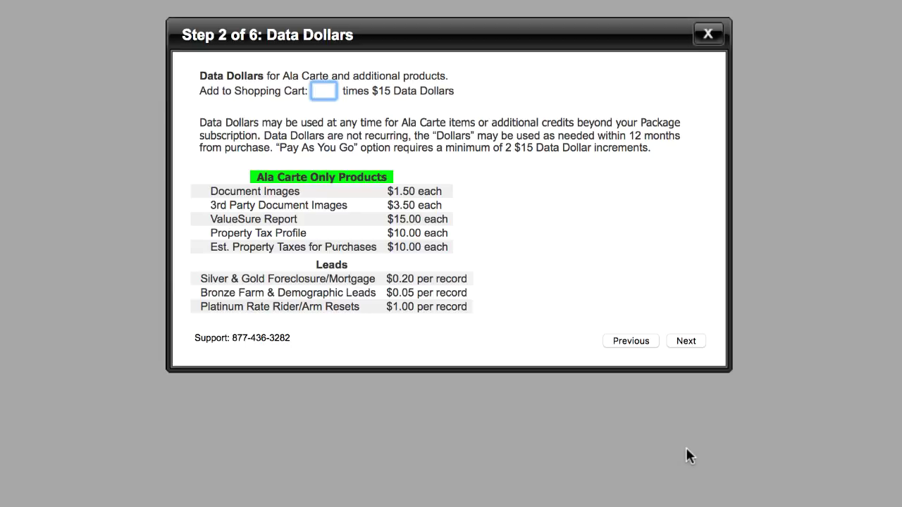
left_click(712, 384)
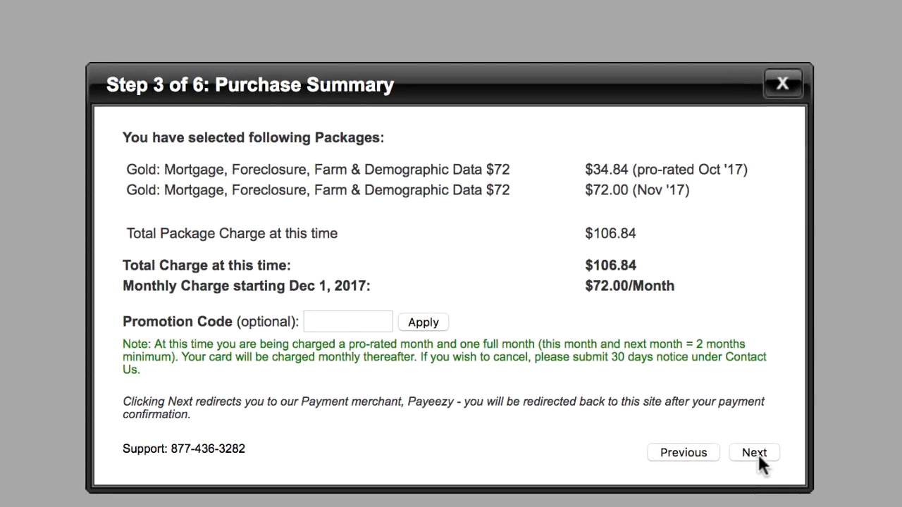
left_click(757, 454)
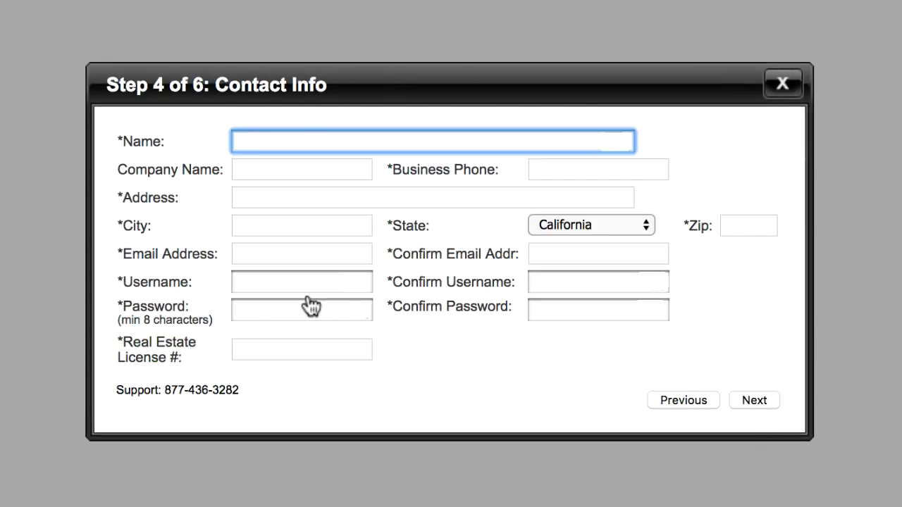
left_click(320, 346)
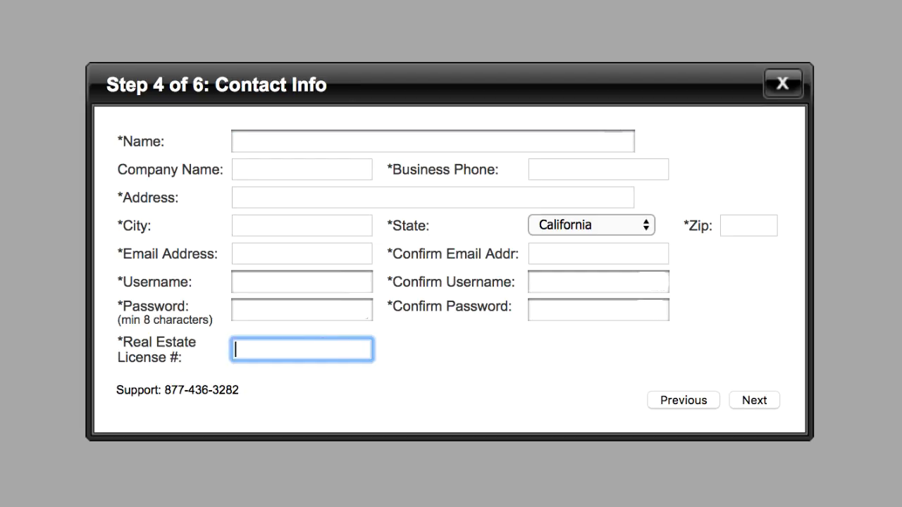
type("investor")
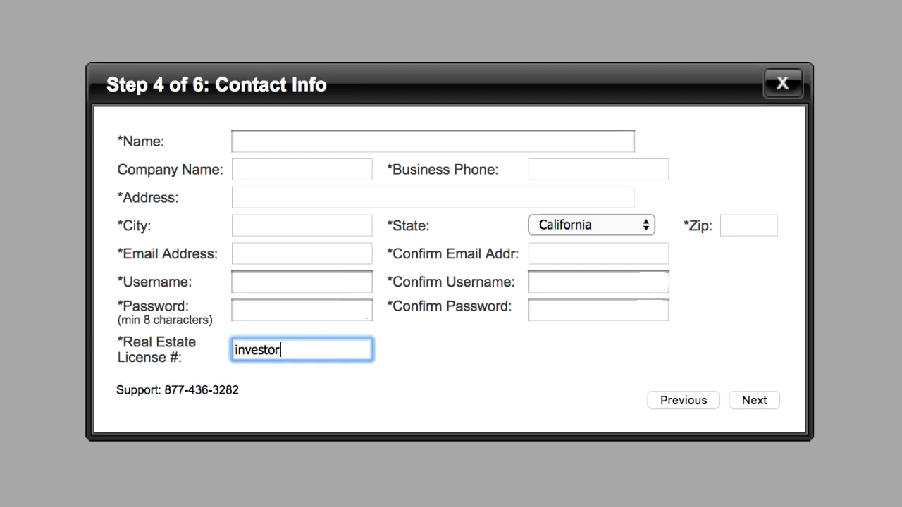